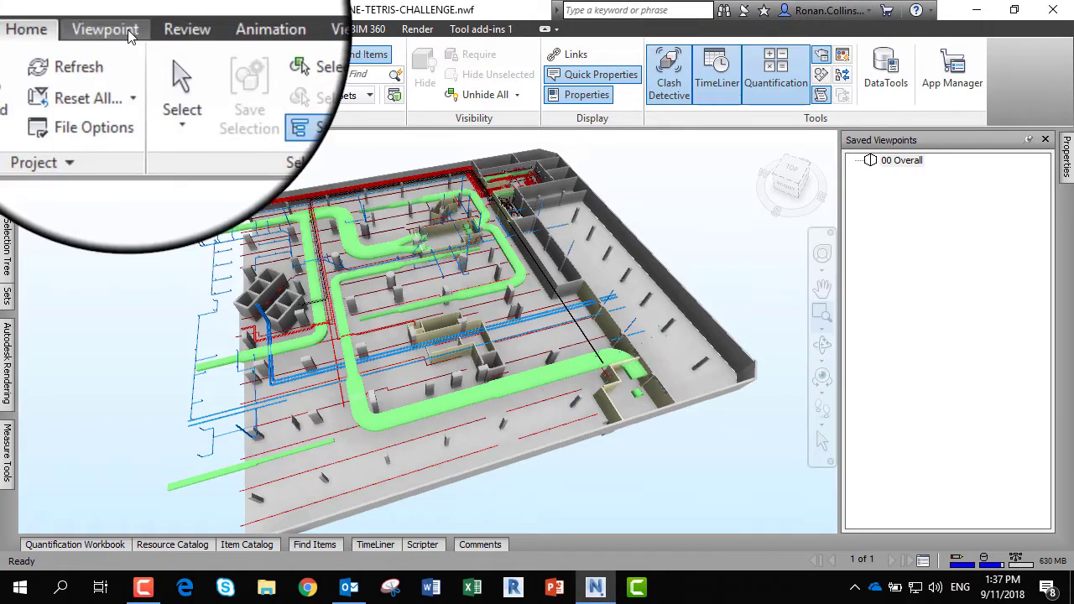
Step: Draw a red redline cloud around the wall corner where the blue pipe runs through the wall beside the fan room
{"action": "left_click", "coordinate": [167, 28]}
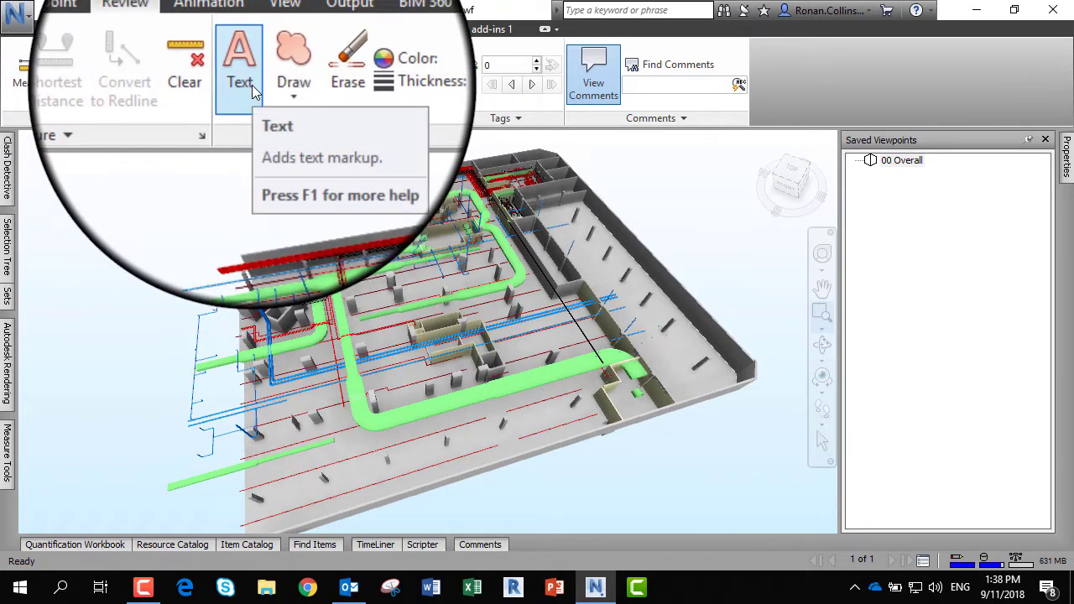
{"action": "left_click", "coordinate": [294, 86]}
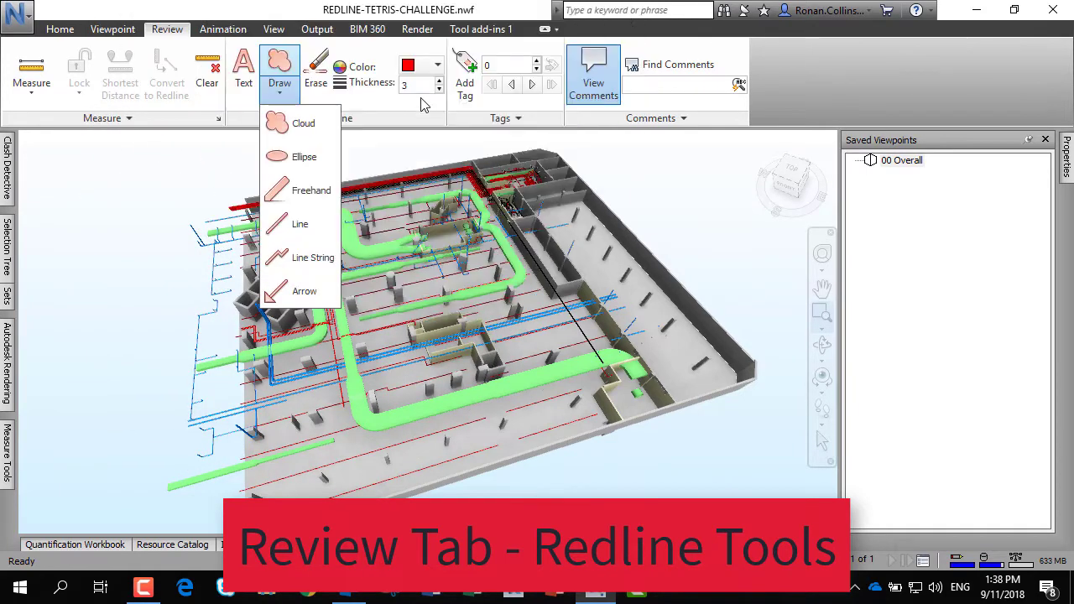
{"action": "left_click", "coordinate": [822, 314]}
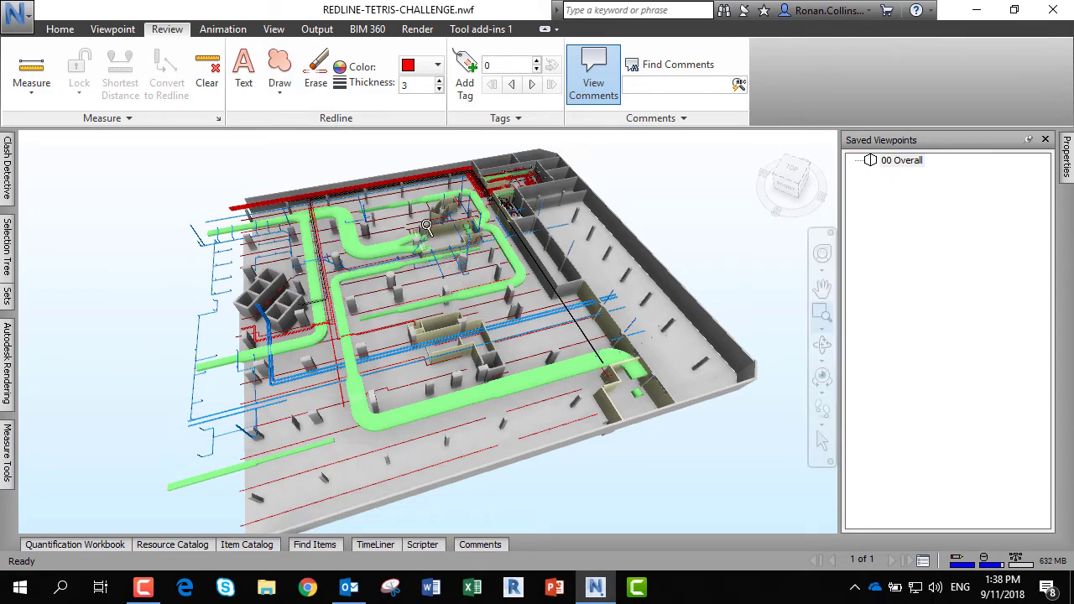
{"action": "left_click_drag", "start_coordinate": [415, 216], "coordinate": [476, 240]}
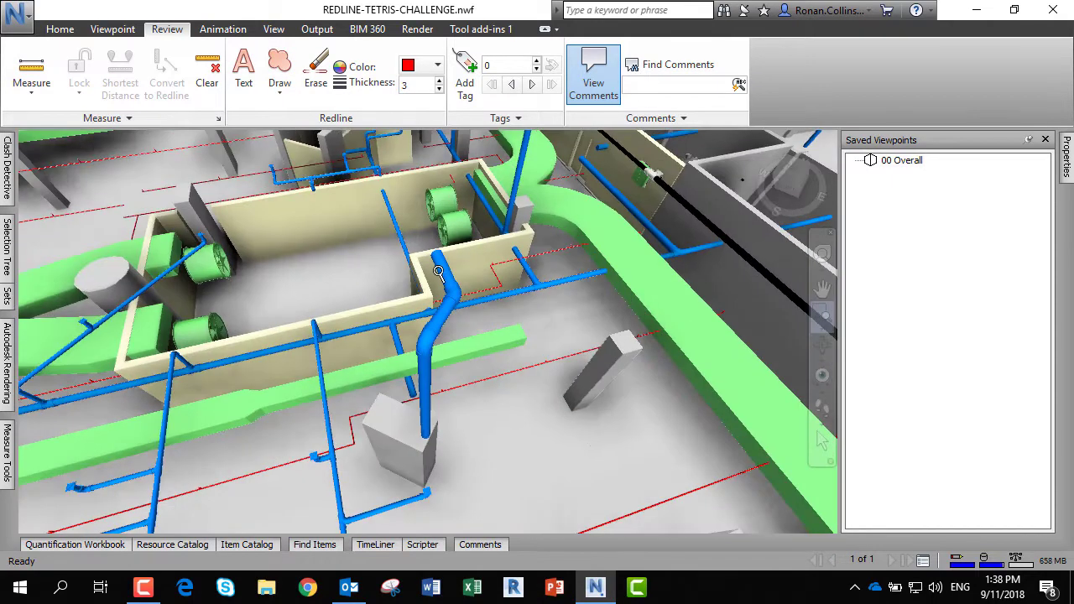
{"action": "left_click_drag", "start_coordinate": [368, 320], "coordinate": [455, 337]}
{"action": "scroll", "coordinate": [300, 300], "scroll_direction": "up", "scroll_amount": 2}
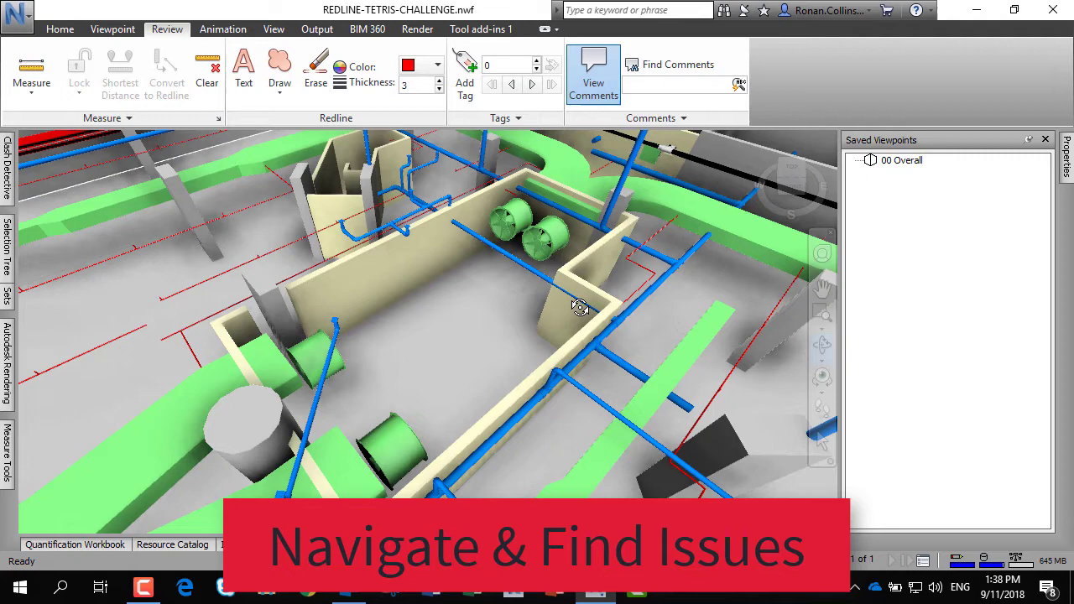
{"action": "left_click", "coordinate": [285, 69]}
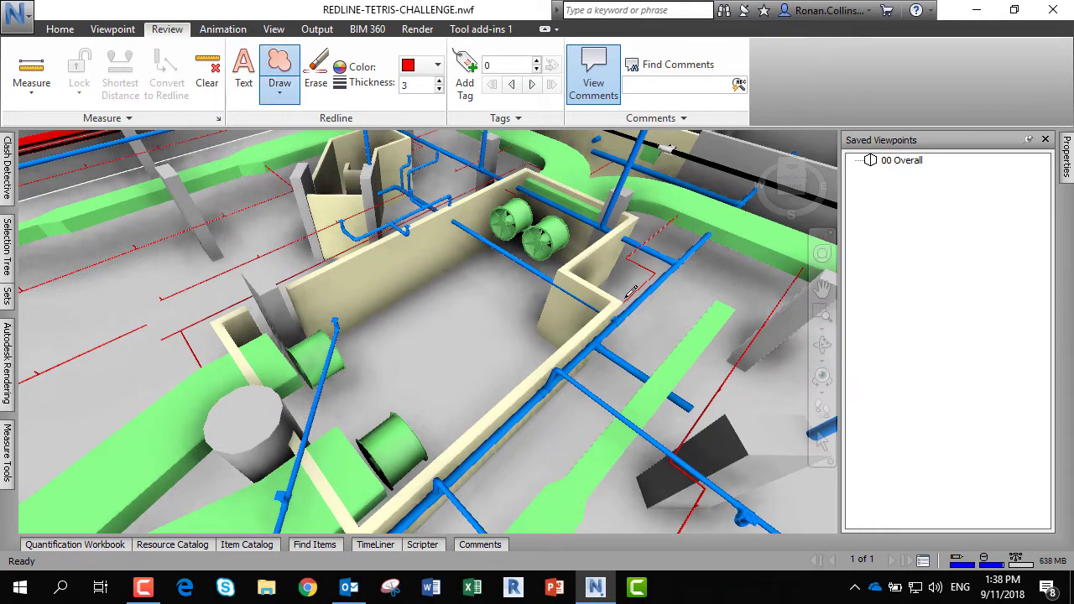
{"action": "mouse_move", "coordinate": [578, 257]}
{"action": "left_mouse_down"}
{"action": "mouse_move", "coordinate": [626, 305]}
{"action": "mouse_move", "coordinate": [615, 320]}
{"action": "mouse_move", "coordinate": [571, 313]}
{"action": "left_mouse_up"}
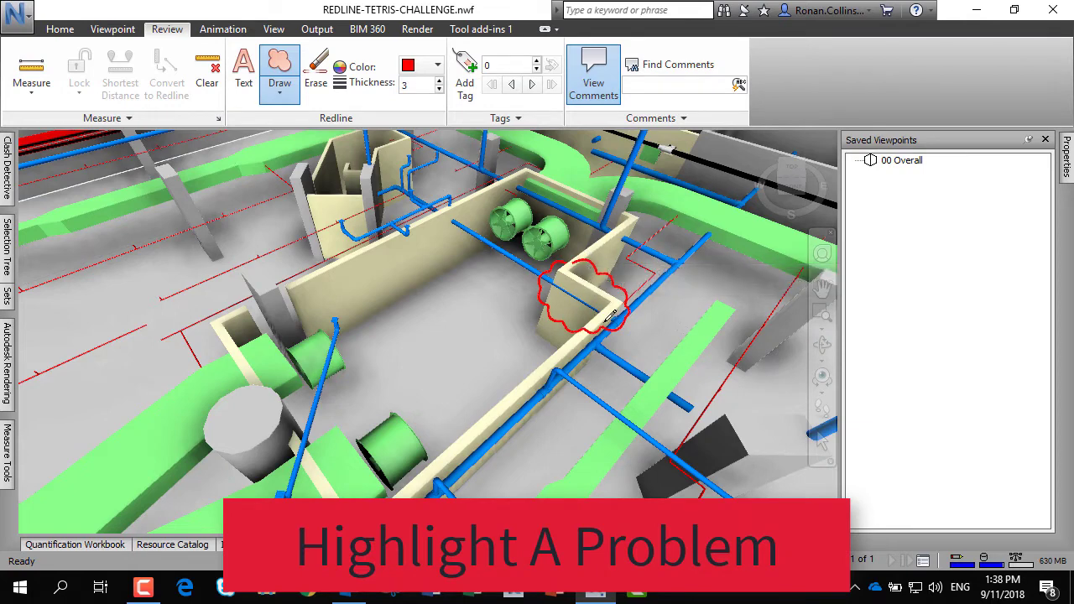
Step: Add the redline text "RWP clash with wall" on the open floor beside the cloud
{"action": "left_click", "coordinate": [248, 84]}
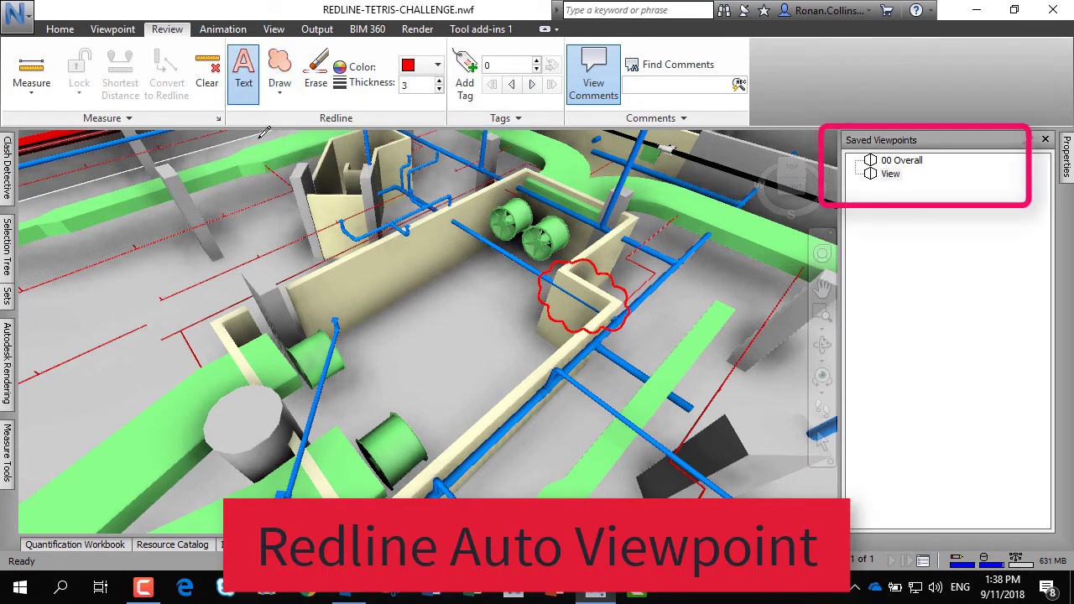
{"action": "left_click", "coordinate": [382, 333]}
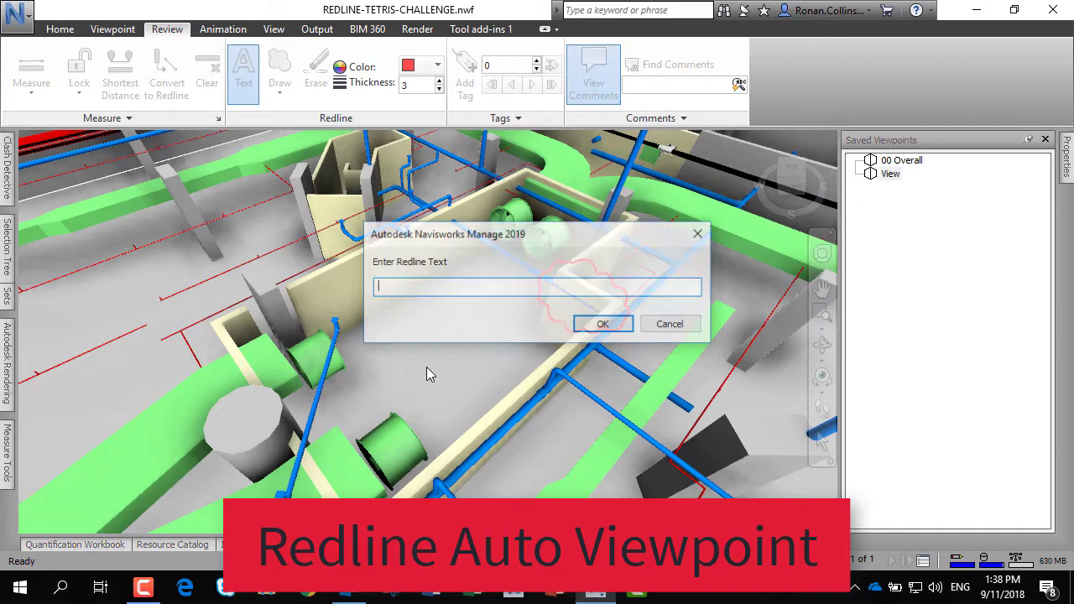
{"action": "type", "text": "RWP c"}
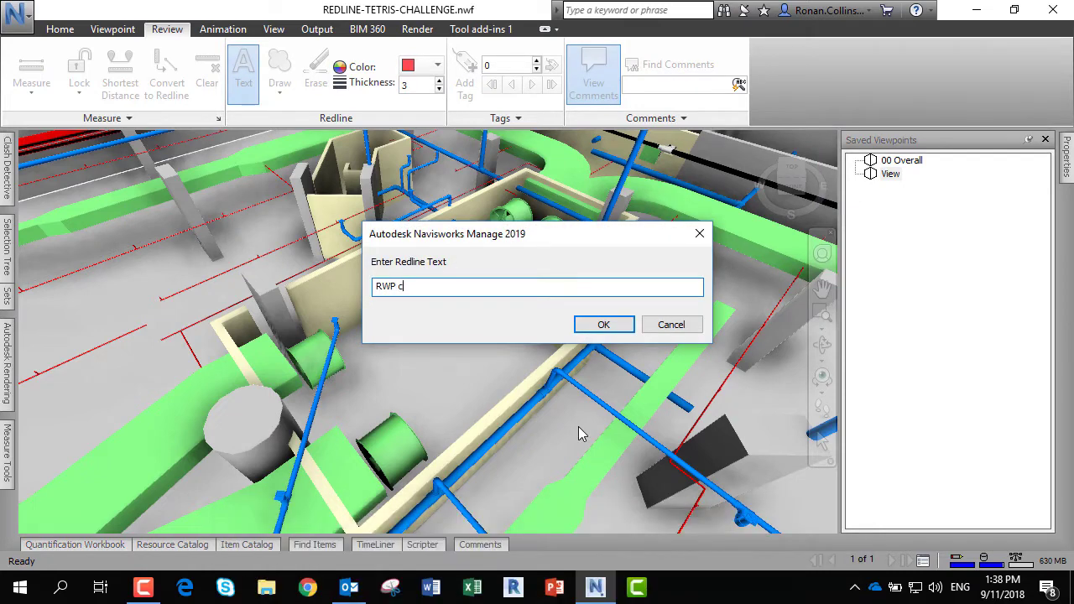
{"action": "type", "text": "lash with wall"}
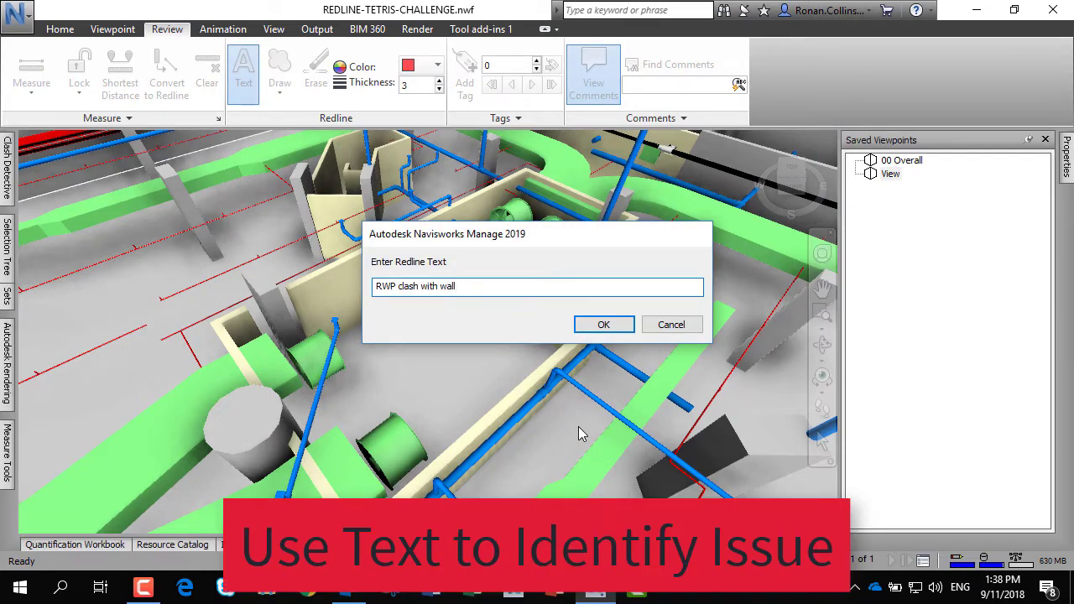
{"action": "key", "text": "Return"}
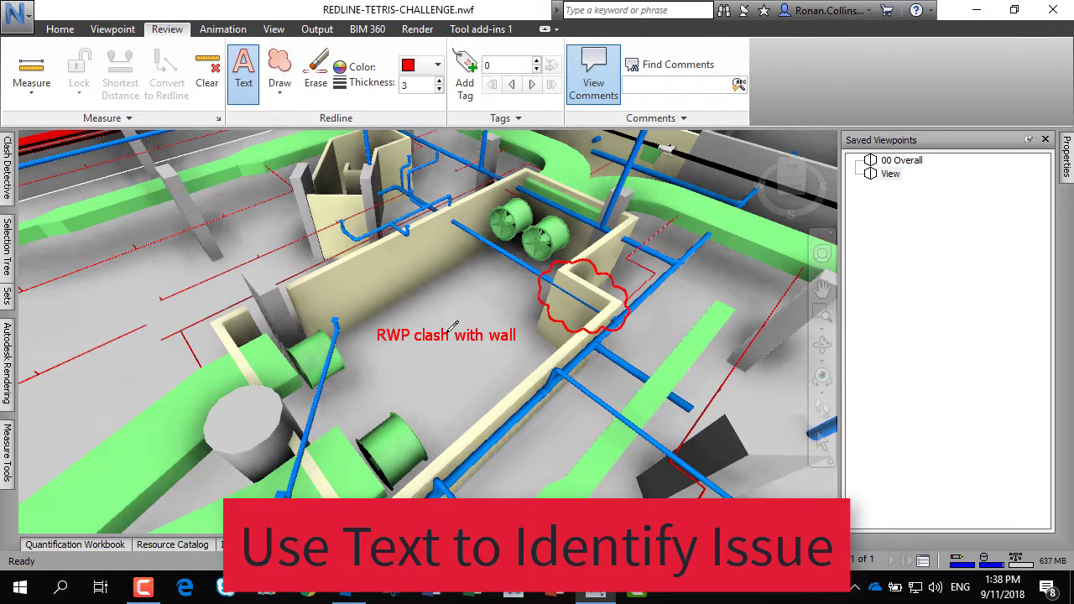
Step: Rename the new saved viewpoint "01 RWP vs WALL" and restore it after switching to 00 Overall
{"action": "left_click", "coordinate": [891, 174]}
{"action": "left_click", "coordinate": [891, 174]}
{"action": "type", "text": "01 RWP vs WALL"}
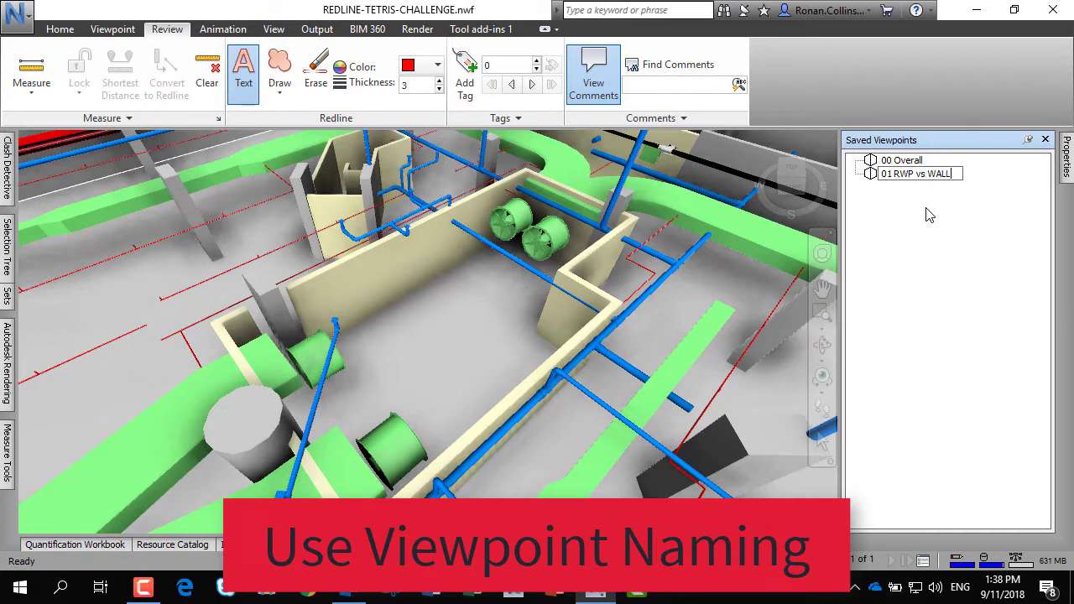
{"action": "key", "text": "Return"}
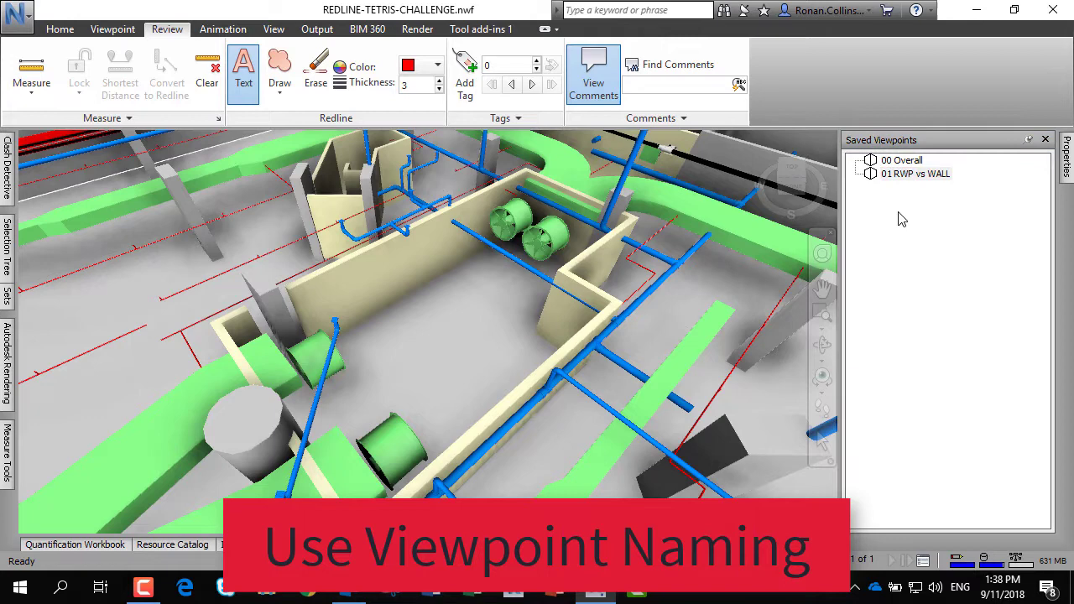
{"action": "left_click", "coordinate": [902, 161]}
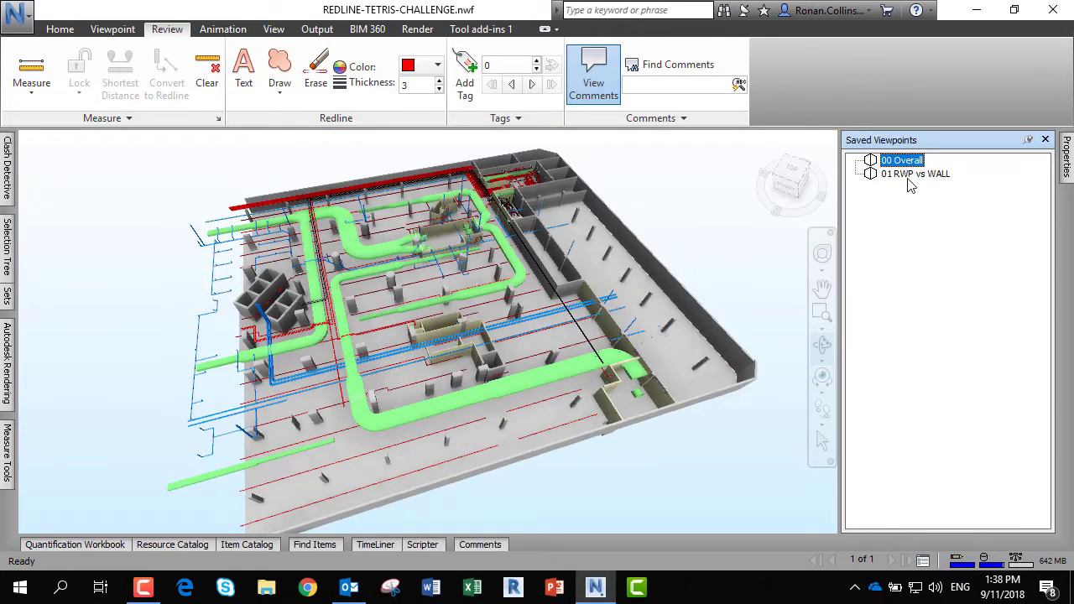
{"action": "left_click", "coordinate": [908, 175]}
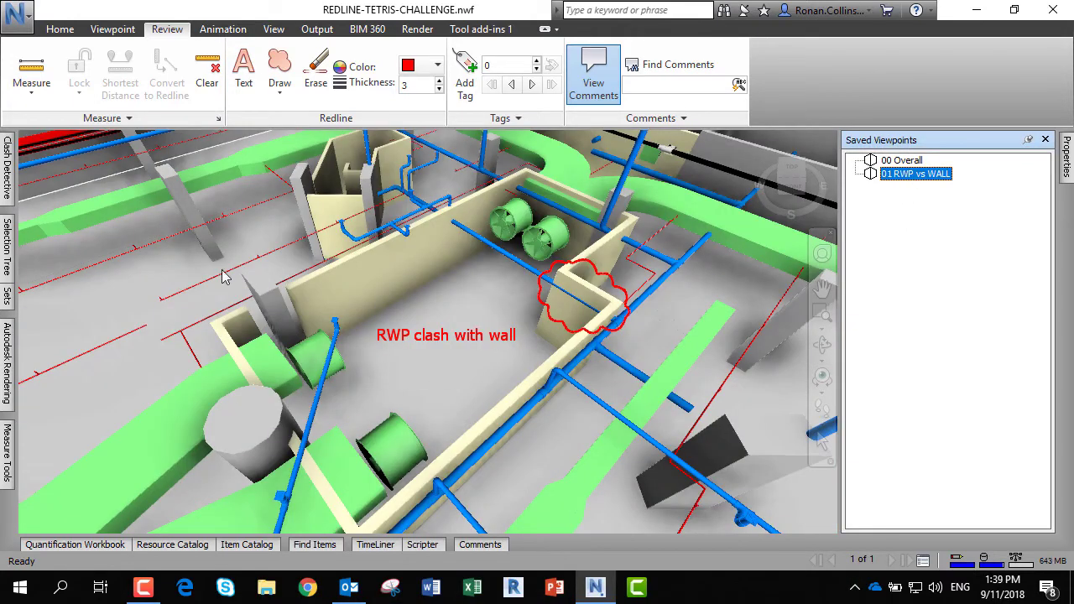
Step: Draw a redline arrow between the "RWP clash with wall" text and the cloud
{"action": "left_click", "coordinate": [280, 84]}
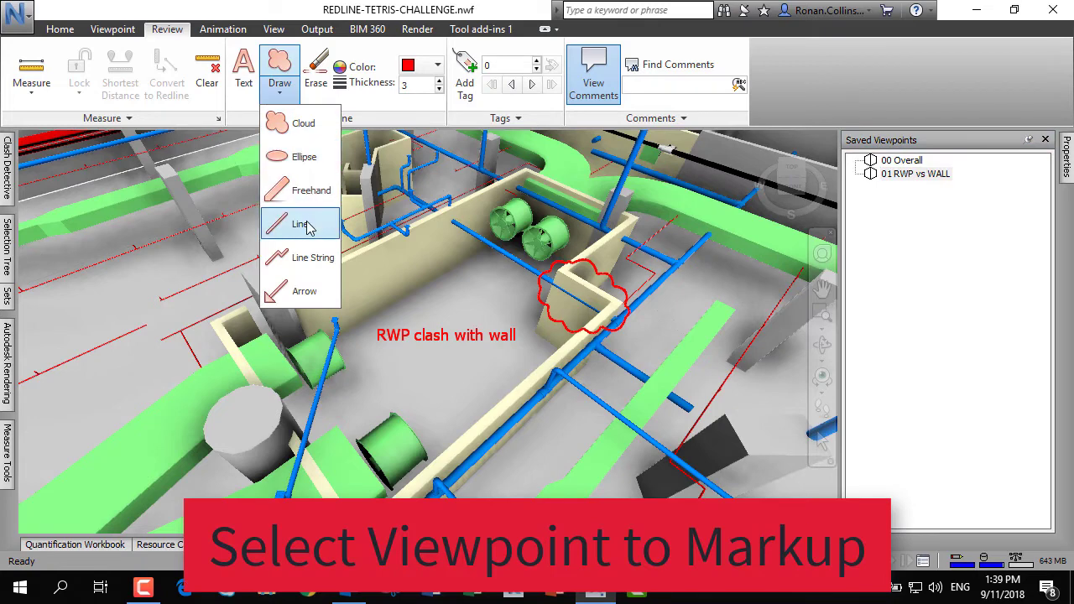
{"action": "left_click", "coordinate": [313, 257]}
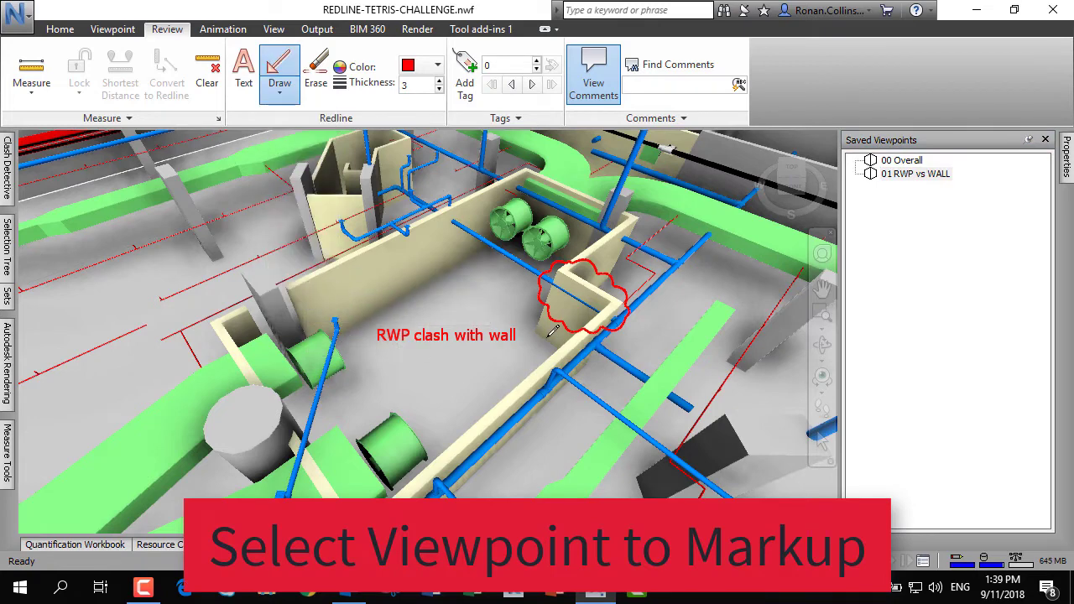
{"action": "left_click_drag", "start_coordinate": [549, 318], "coordinate": [526, 336]}
Step: Erase the cloud and arrow redlines and draw a red ellipse around the clash at the wall corner instead
{"action": "left_click", "coordinate": [315, 74]}
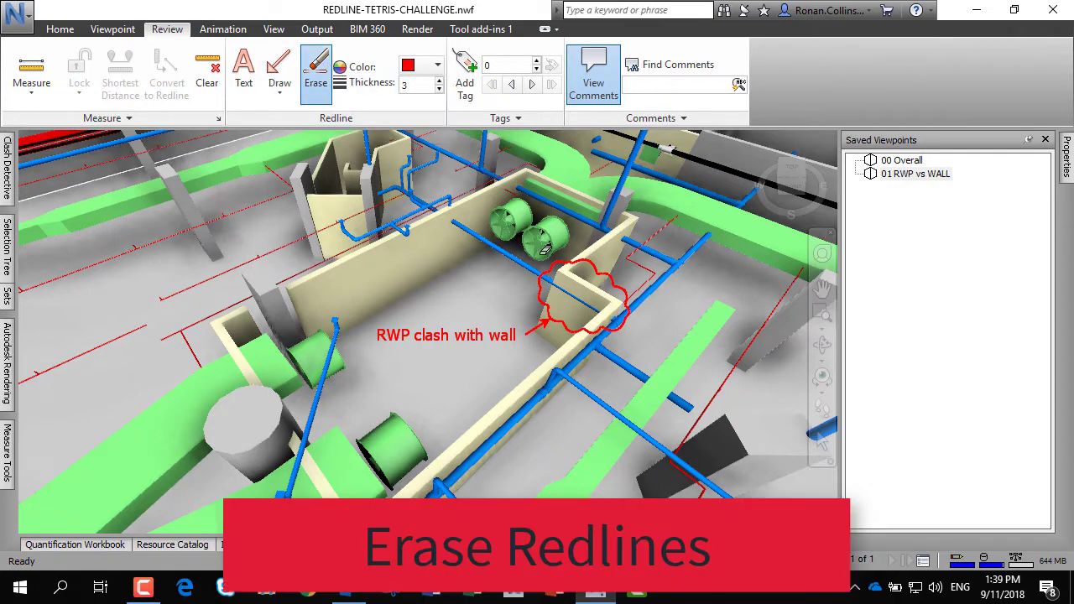
{"action": "left_click_drag", "start_coordinate": [520, 245], "coordinate": [673, 350]}
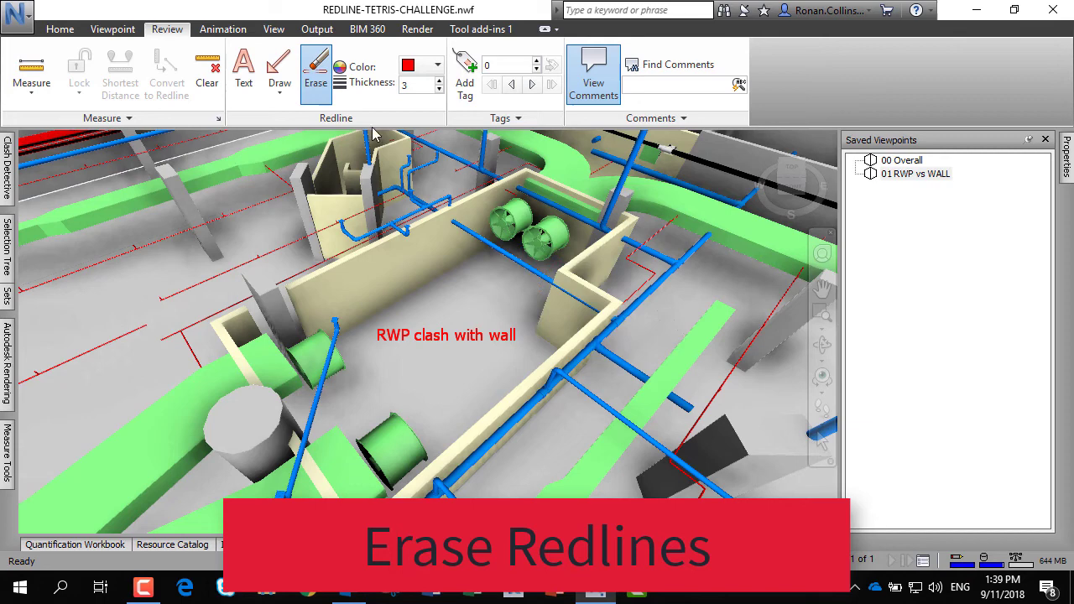
{"action": "left_click", "coordinate": [279, 91]}
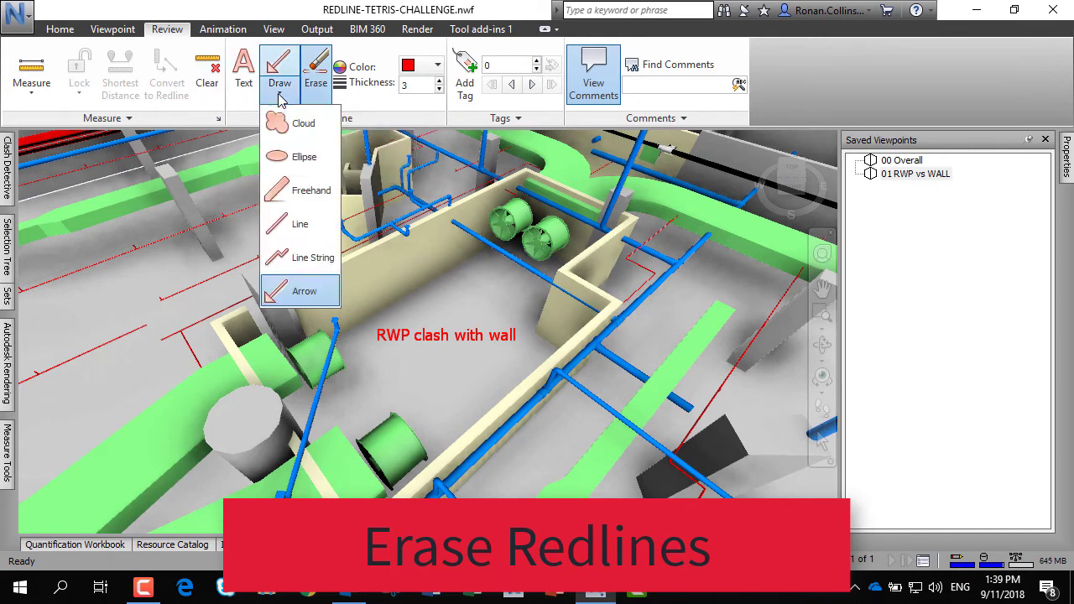
{"action": "left_click", "coordinate": [303, 157]}
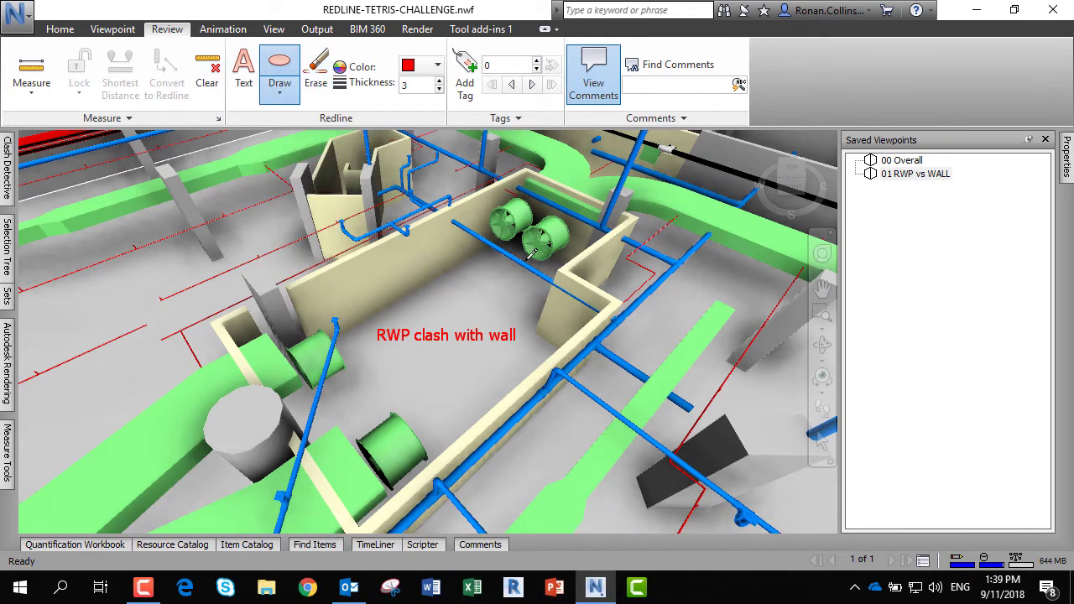
{"action": "left_click_drag", "start_coordinate": [531, 254], "coordinate": [660, 334]}
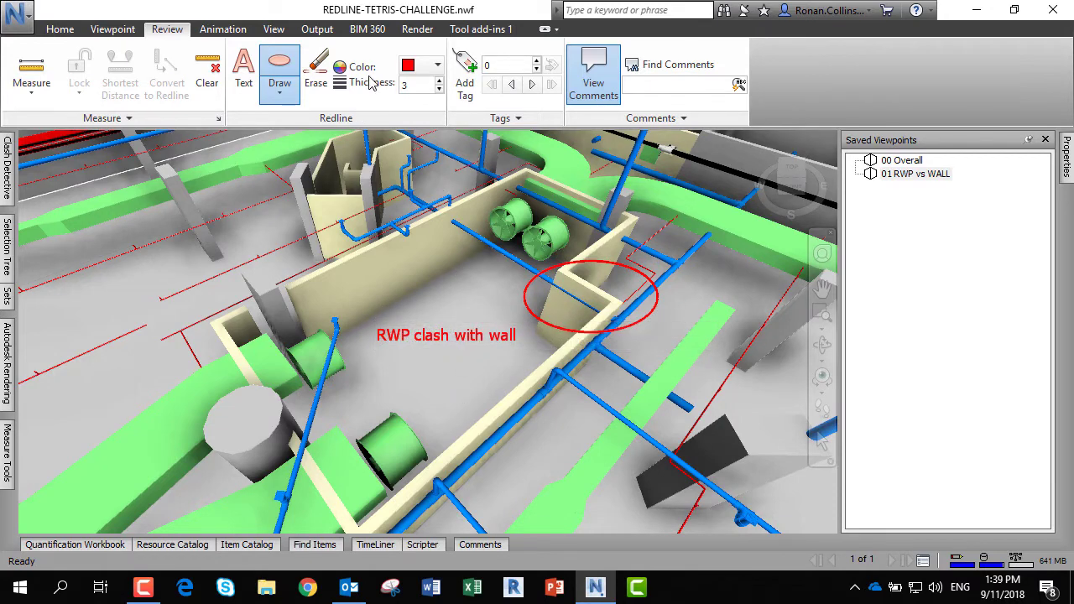
Step: Set the redline colour to cyan and sketch freehand arrows and the word "Move" beside the clashing pipe
{"action": "left_click", "coordinate": [437, 64]}
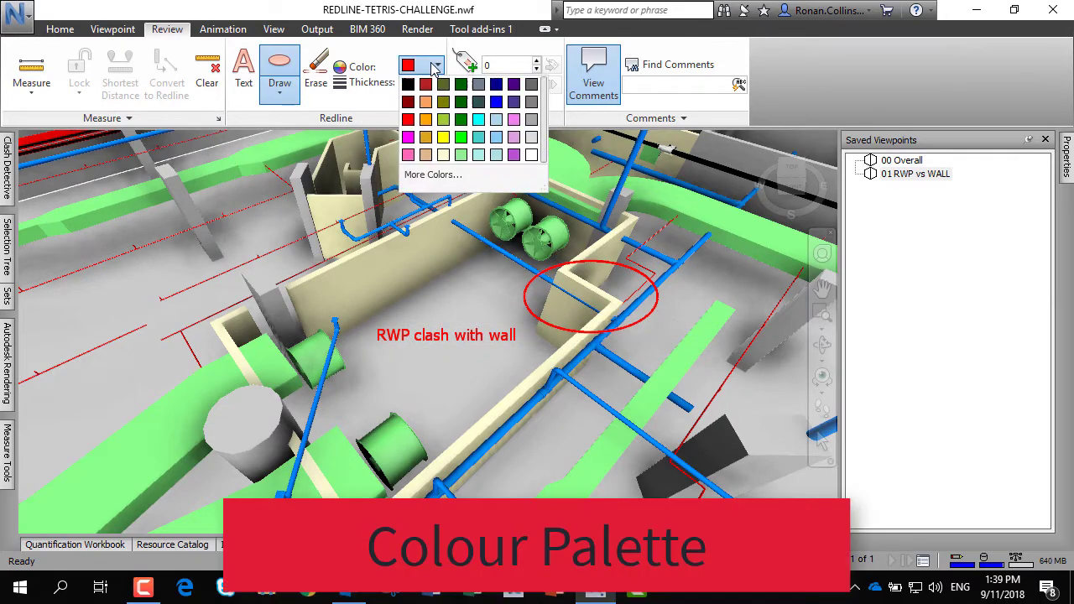
{"action": "left_click", "coordinate": [479, 119]}
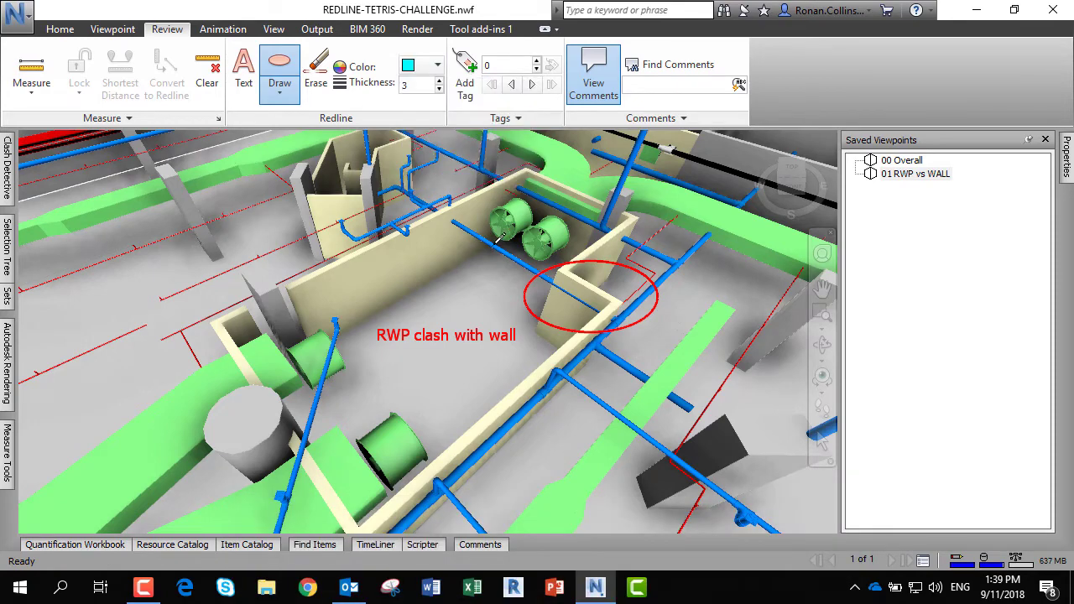
{"action": "left_click", "coordinate": [289, 95]}
{"action": "left_click", "coordinate": [306, 186]}
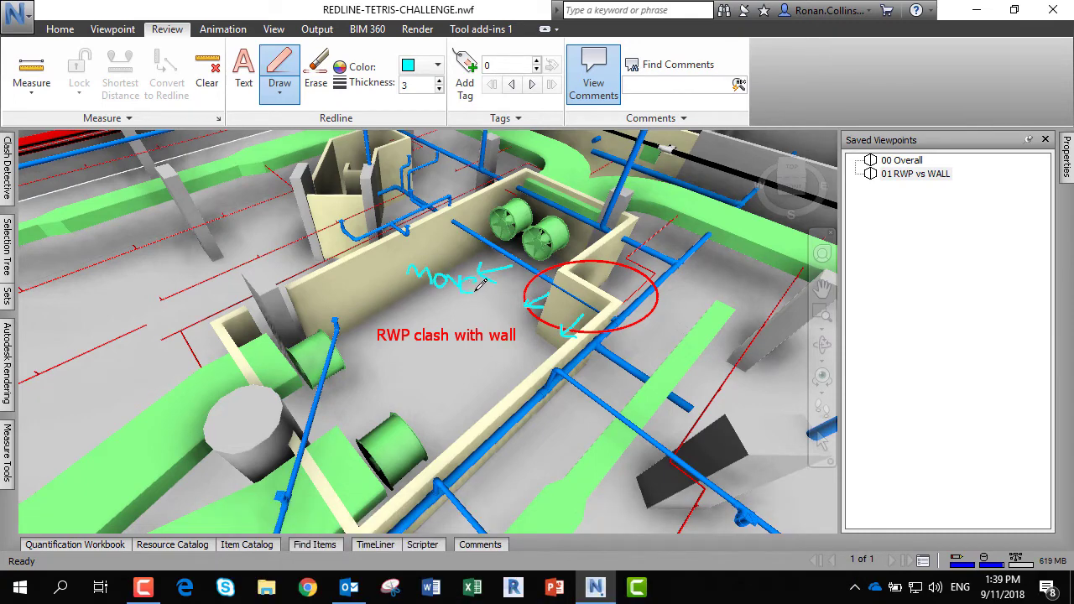
Step: Open the comments of the 01 RWP vs WALL viewpoint, keep their window pinned open and make it taller
{"action": "left_click", "coordinate": [915, 174]}
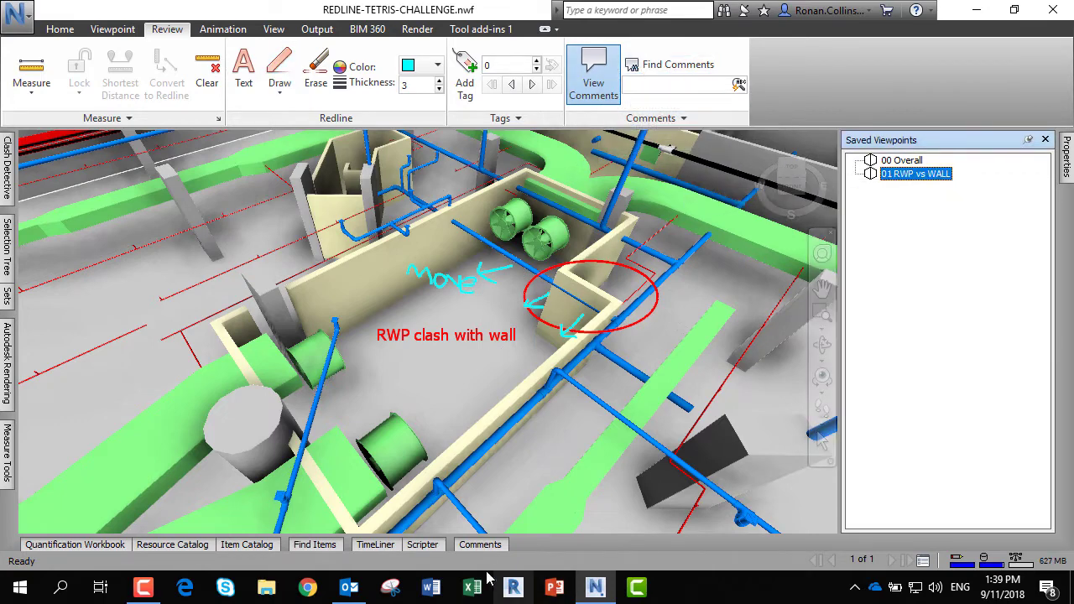
{"action": "left_click", "coordinate": [474, 546]}
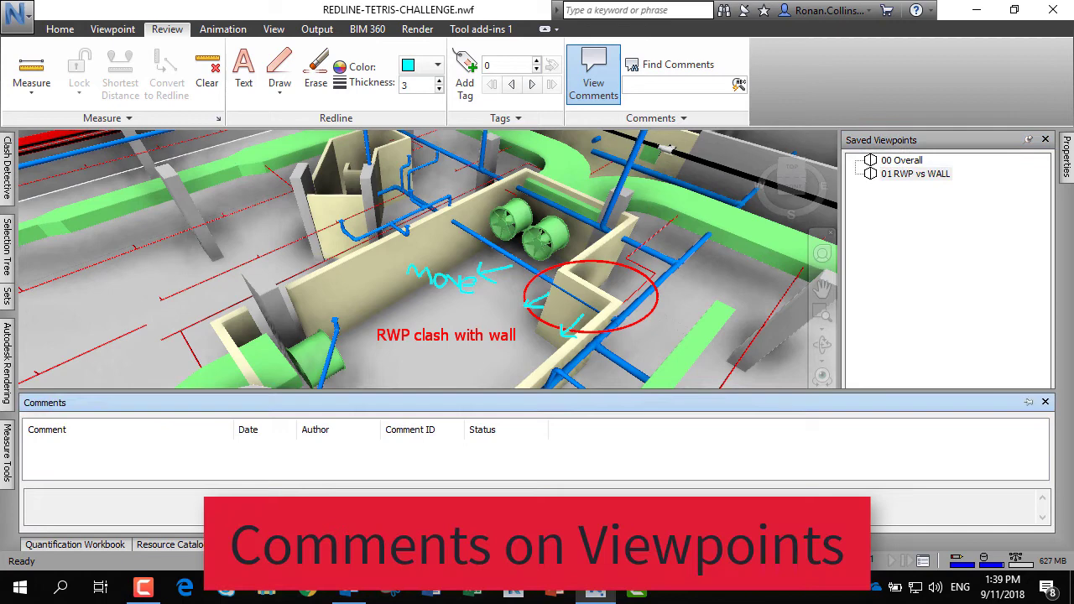
{"action": "left_click", "coordinate": [1030, 404]}
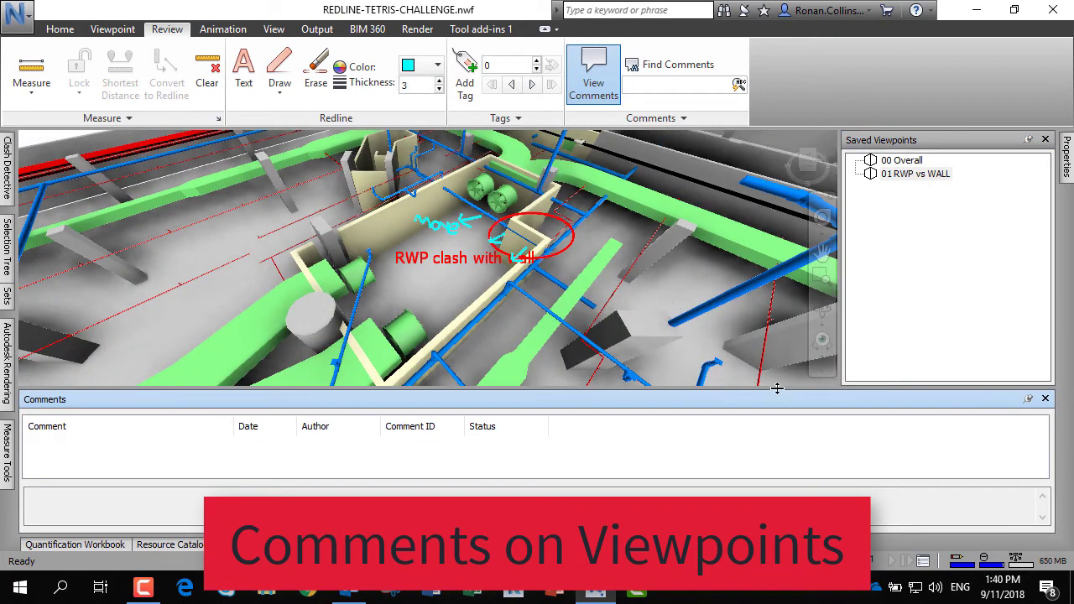
{"action": "left_click_drag", "start_coordinate": [777, 389], "coordinate": [776, 361]}
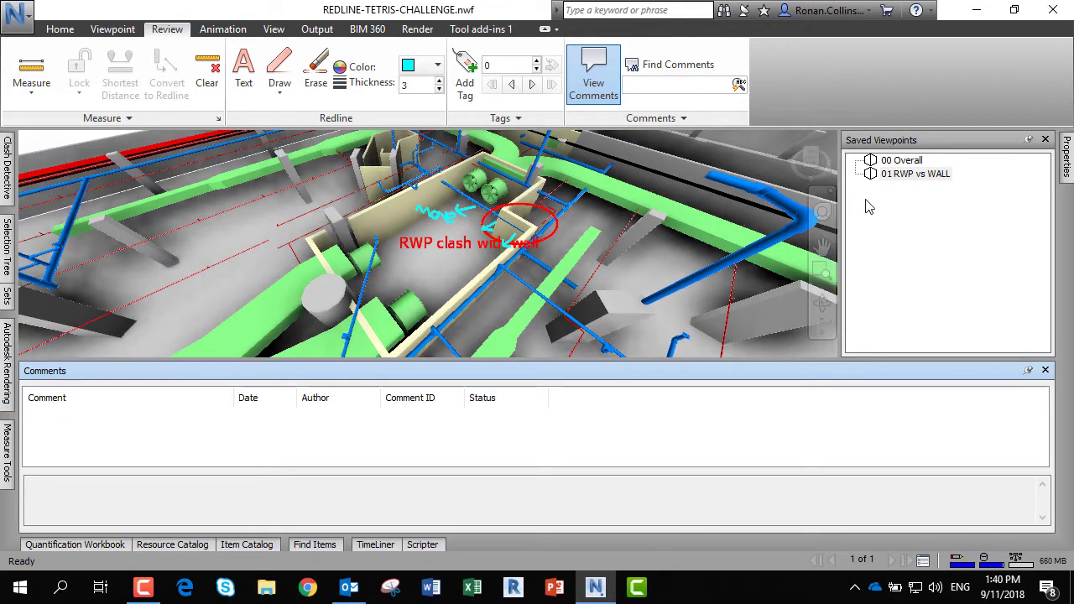
Step: Add the comment "Drainage Engineer to relocate pipe run" with status New to the 01 RWP vs WALL viewpoint
{"action": "right_click", "coordinate": [89, 436]}
{"action": "left_click", "coordinate": [116, 468]}
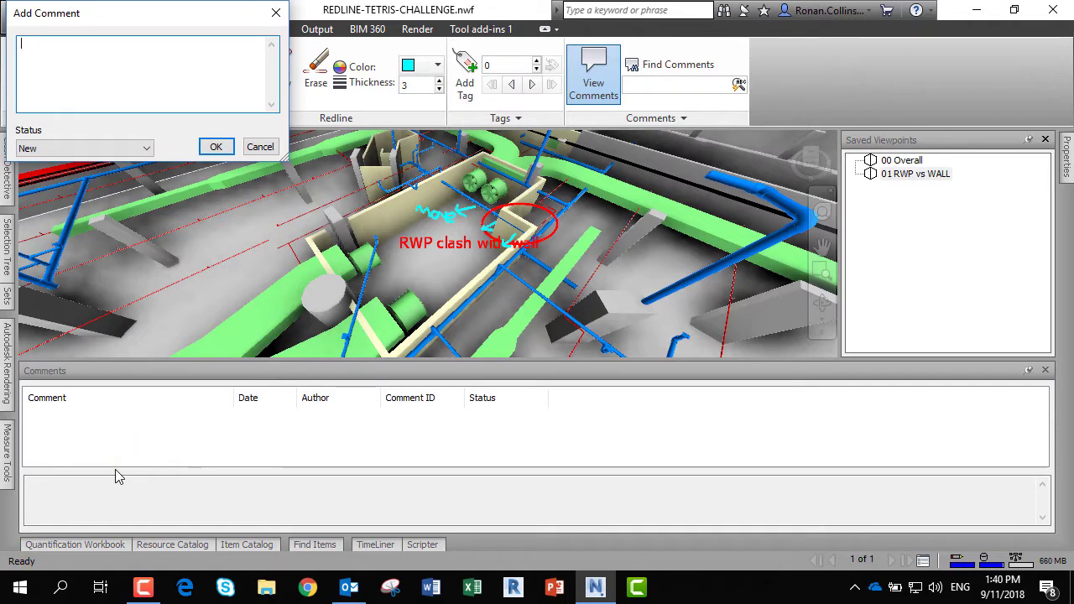
{"action": "type", "text": "Drainage Enginee"}
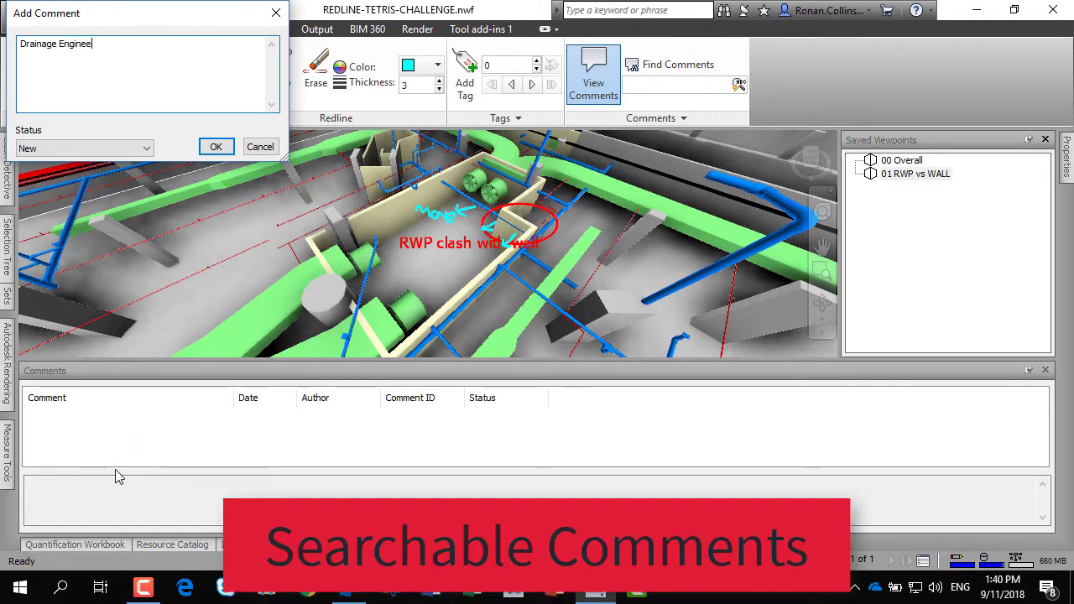
{"action": "type", "text": "r to relocate pipe run"}
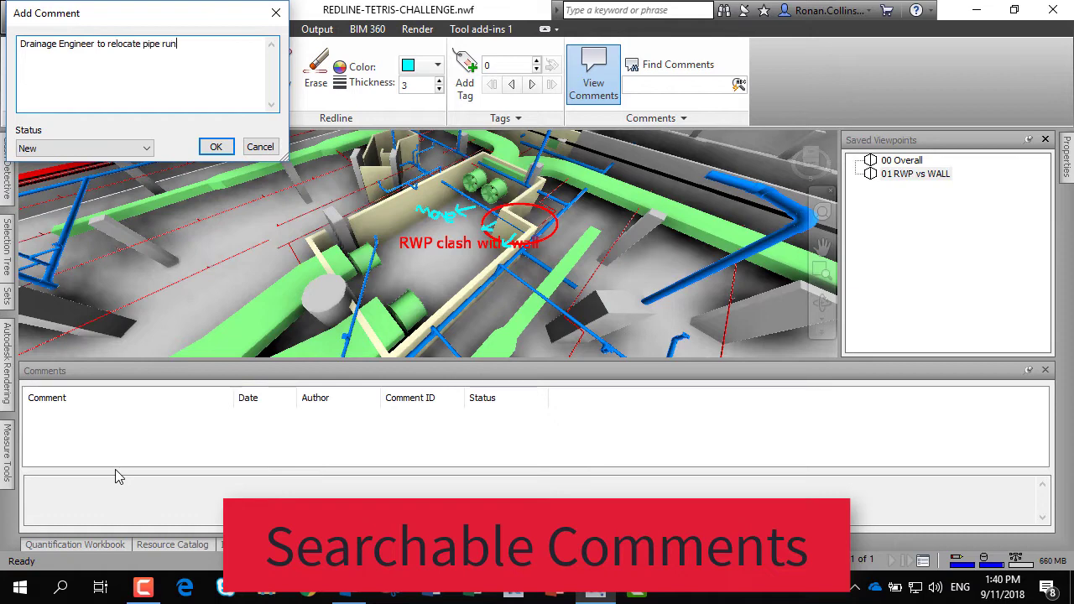
{"action": "left_click", "coordinate": [216, 148]}
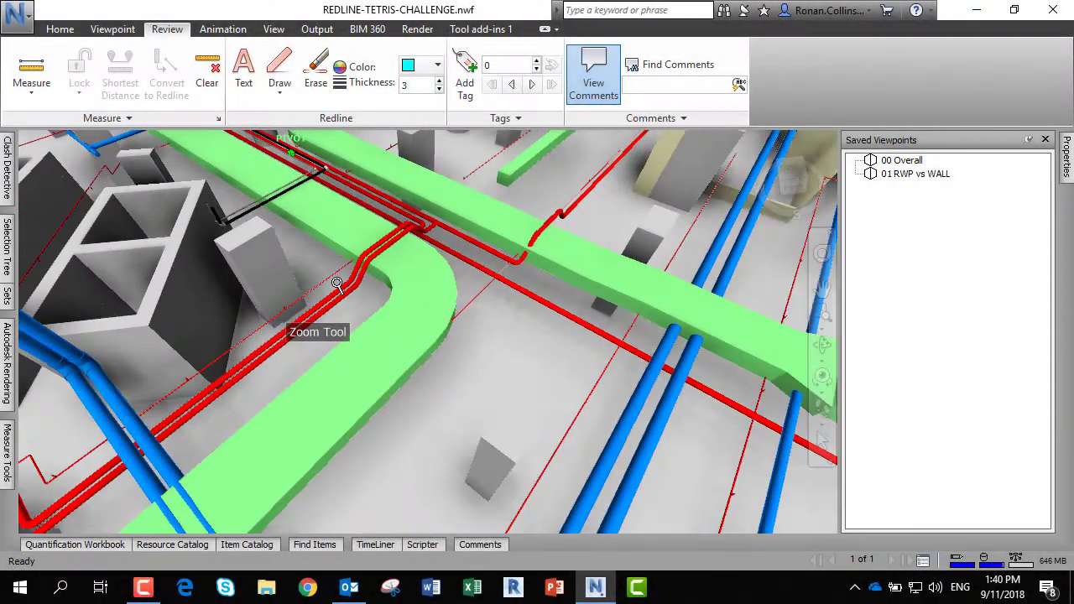
Step: Frame the blue pipes crossing the green duct and save the view as viewpoint "02 RWP vs AC"
{"action": "middle_click_drag", "start_coordinate": [336, 283], "coordinate": [469, 312]}
{"action": "scroll", "coordinate": [341, 257], "scroll_direction": "up", "scroll_amount": 3}
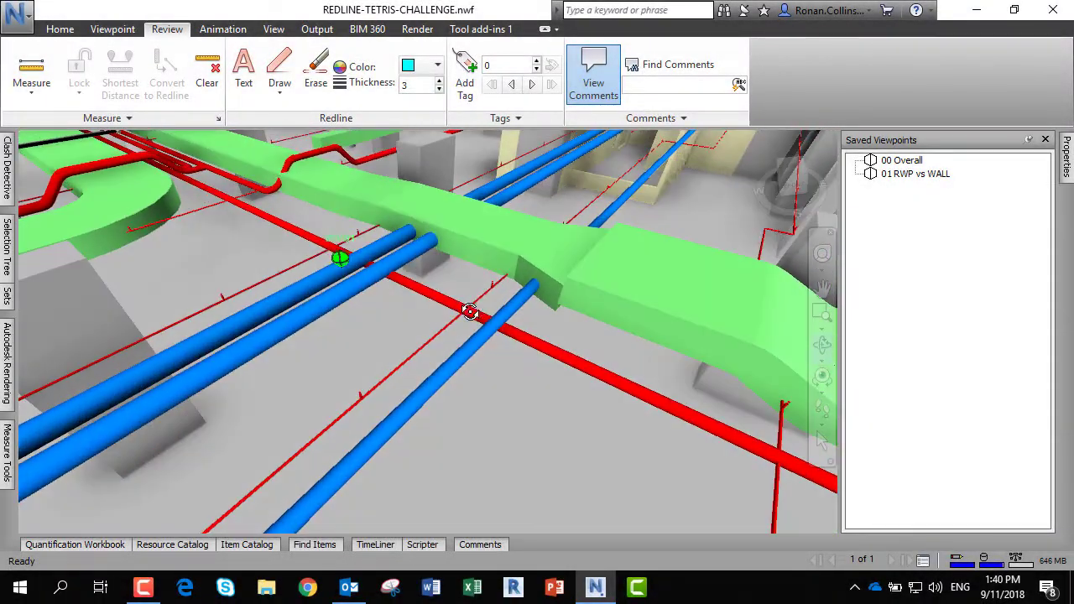
{"action": "scroll", "coordinate": [508, 240], "scroll_direction": "up", "scroll_amount": 2}
{"action": "middle_click_drag", "start_coordinate": [509, 240], "coordinate": [482, 285]}
{"action": "right_click", "coordinate": [916, 256]}
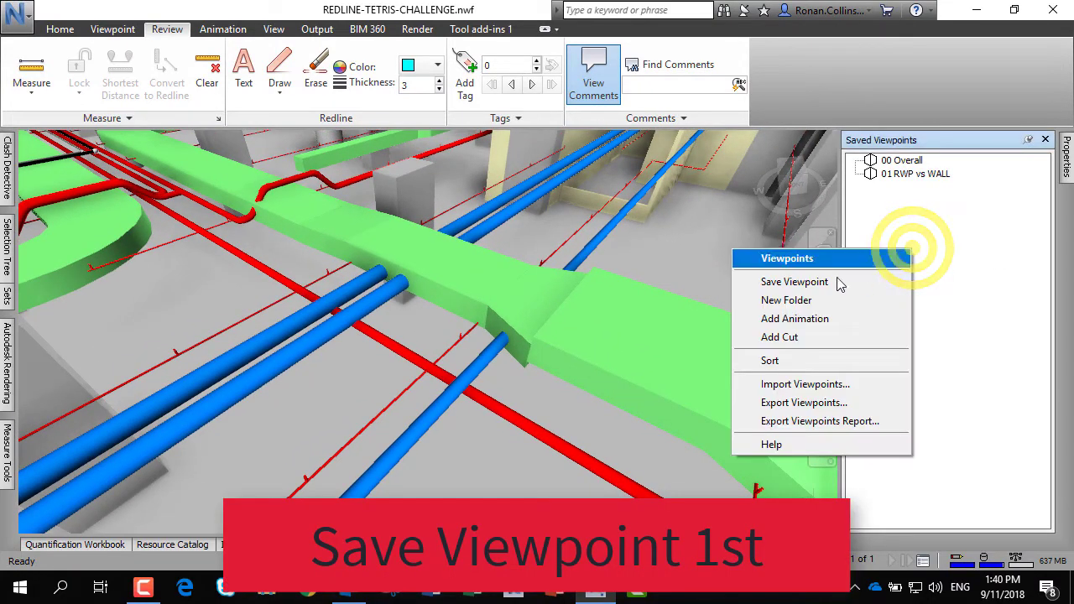
{"action": "left_click", "coordinate": [765, 278]}
{"action": "type", "text": "02 "}
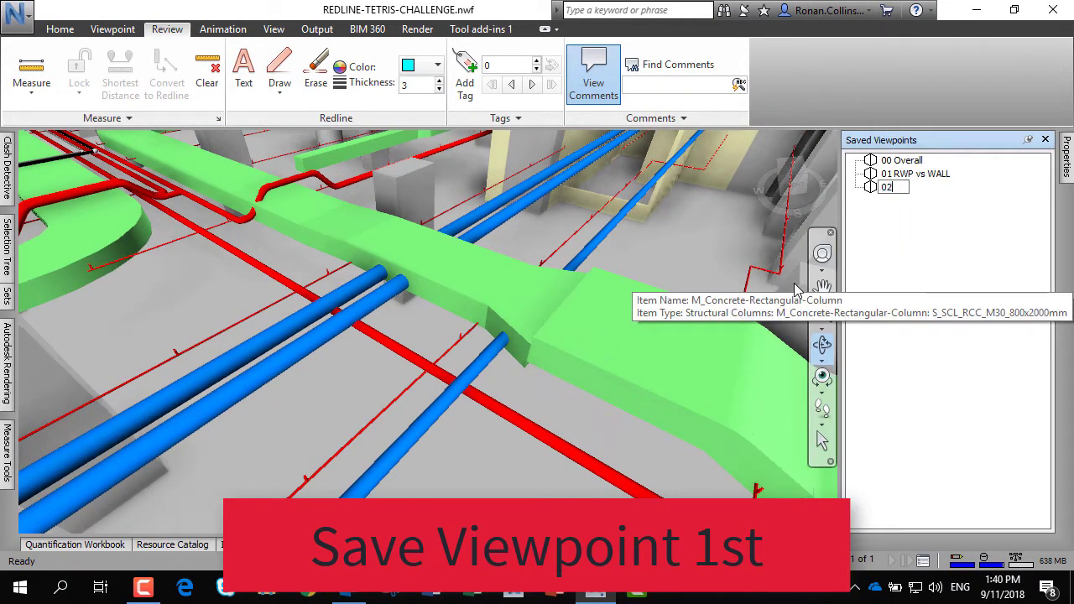
{"action": "type", "text": "RWP vs AC"}
{"action": "key", "text": "Return"}
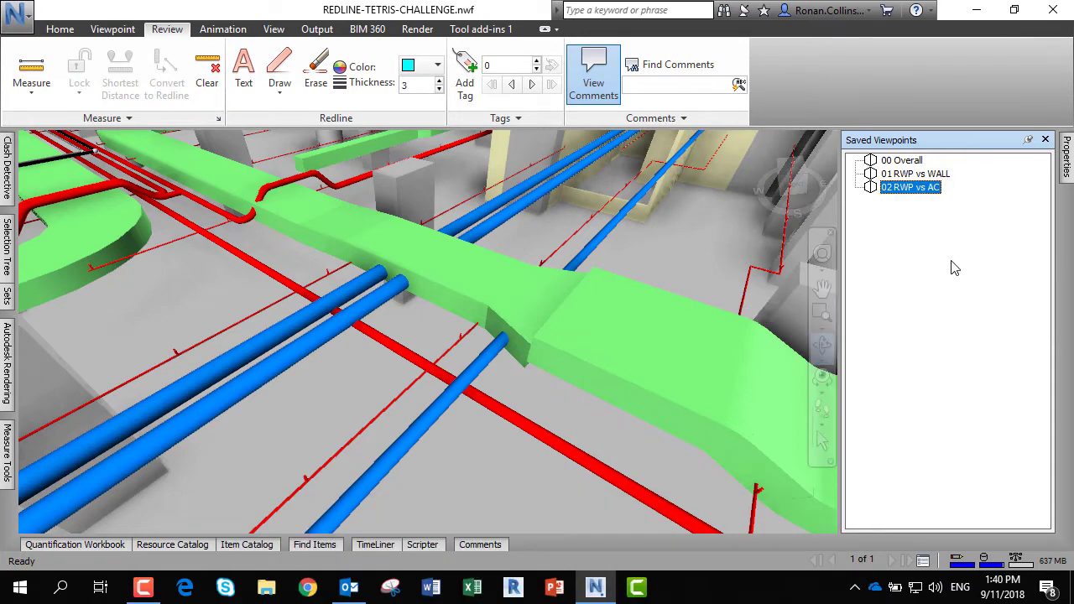
Step: In the 02 RWP vs AC viewpoint, draw red ellipse redlines around the two places where the blue pipes hit the duct
{"action": "left_click", "coordinate": [912, 190]}
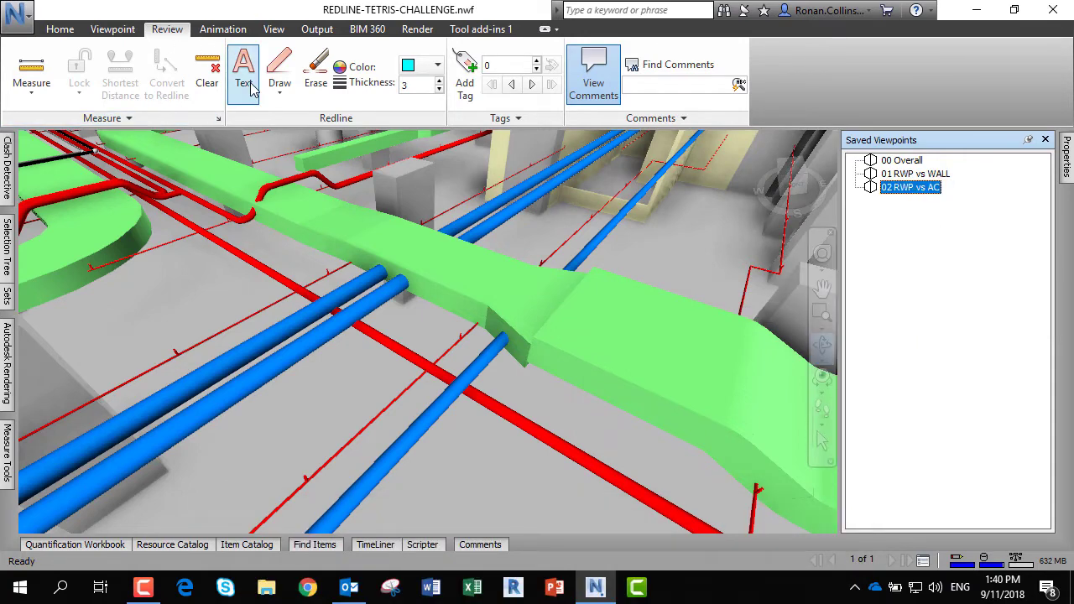
{"action": "left_click", "coordinate": [280, 68]}
{"action": "mouse_move", "coordinate": [331, 206]}
{"action": "left_mouse_down"}
{"action": "mouse_move", "coordinate": [562, 352]}
{"action": "mouse_move", "coordinate": [589, 361]}
{"action": "left_mouse_up"}
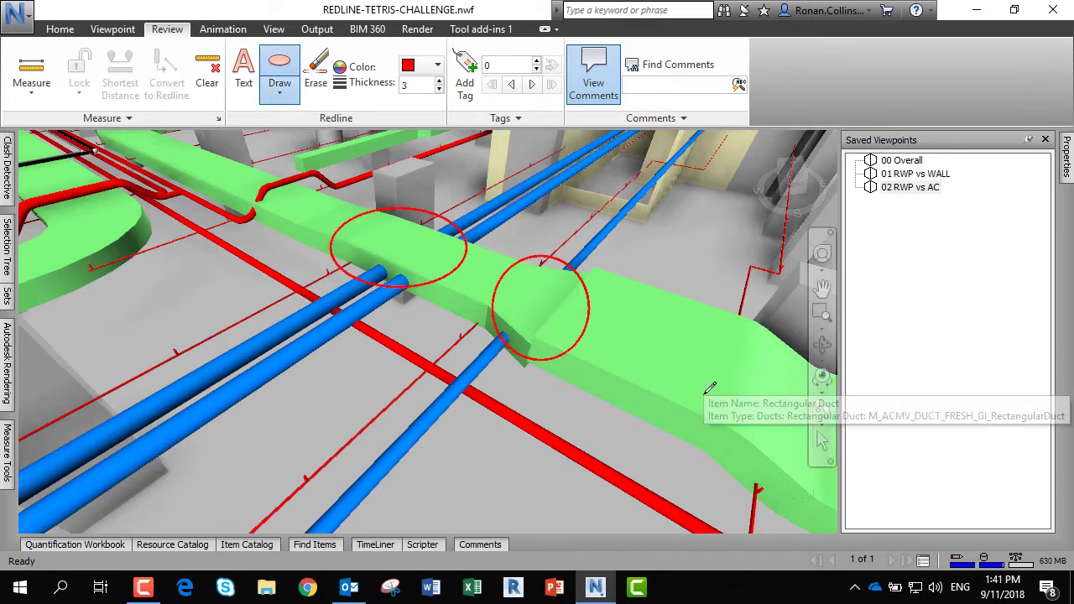
Step: Place the redline text "RWP clash with Duct" on the duct beside the ellipses
{"action": "left_click", "coordinate": [244, 76]}
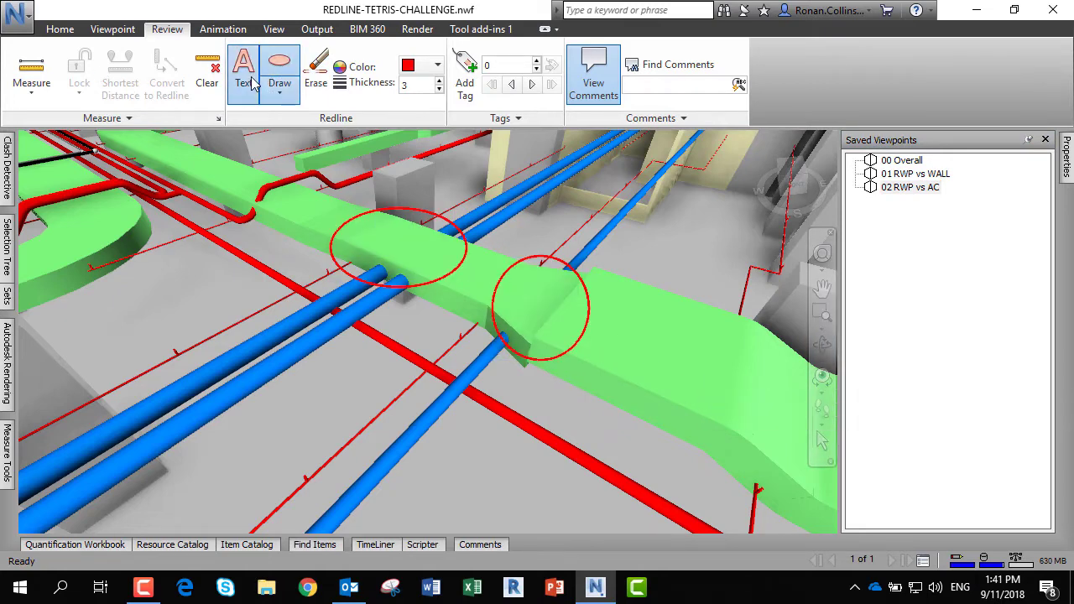
{"action": "left_click", "coordinate": [604, 346]}
{"action": "type", "text": "RW"}
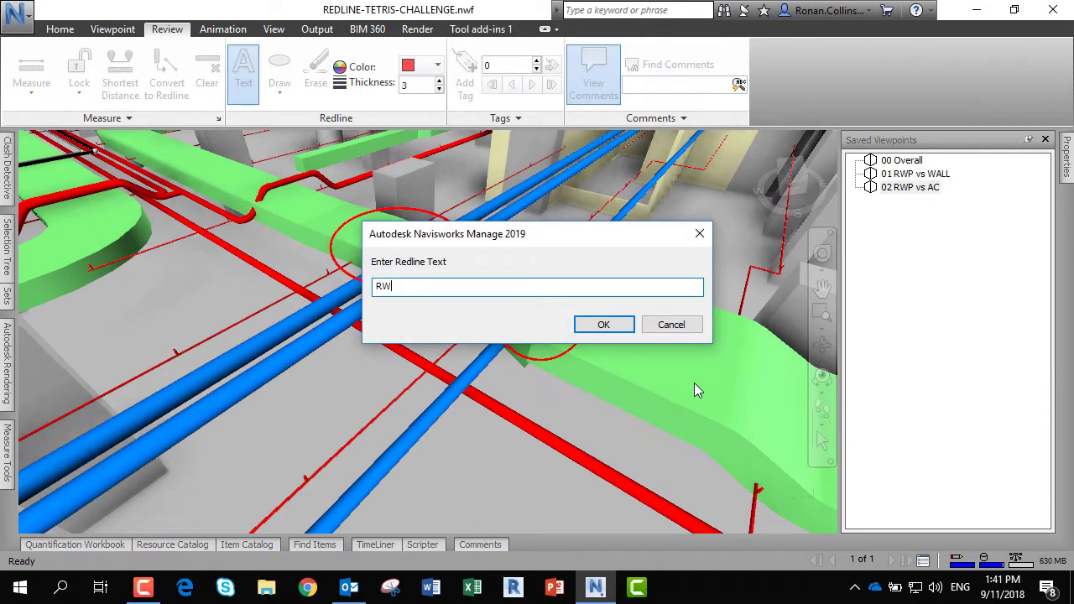
{"action": "type", "text": "P clash with"}
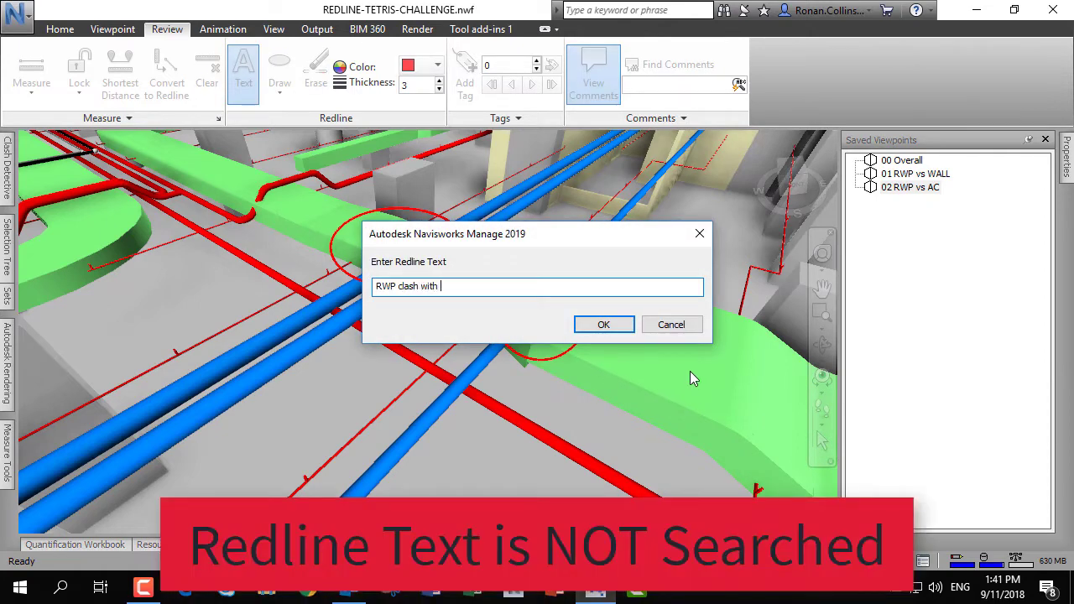
{"action": "type", "text": " Duct"}
{"action": "key", "text": "Return"}
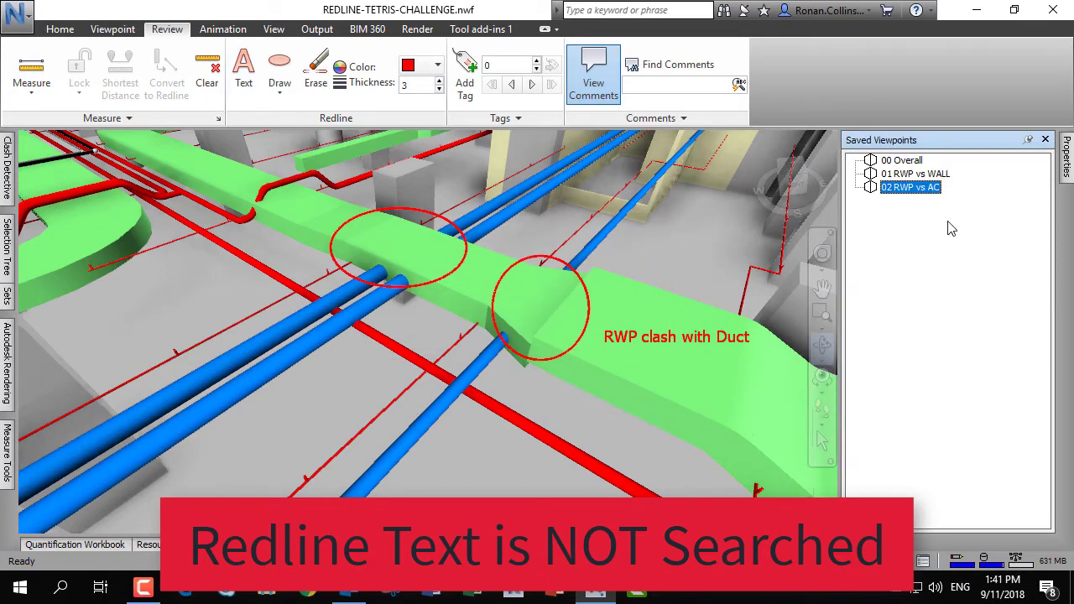
Step: Add the comment "AC Engineer to move duct lower to avoid pipes" with status New to the 02 RWP vs AC viewpoint
{"action": "left_click", "coordinate": [480, 545]}
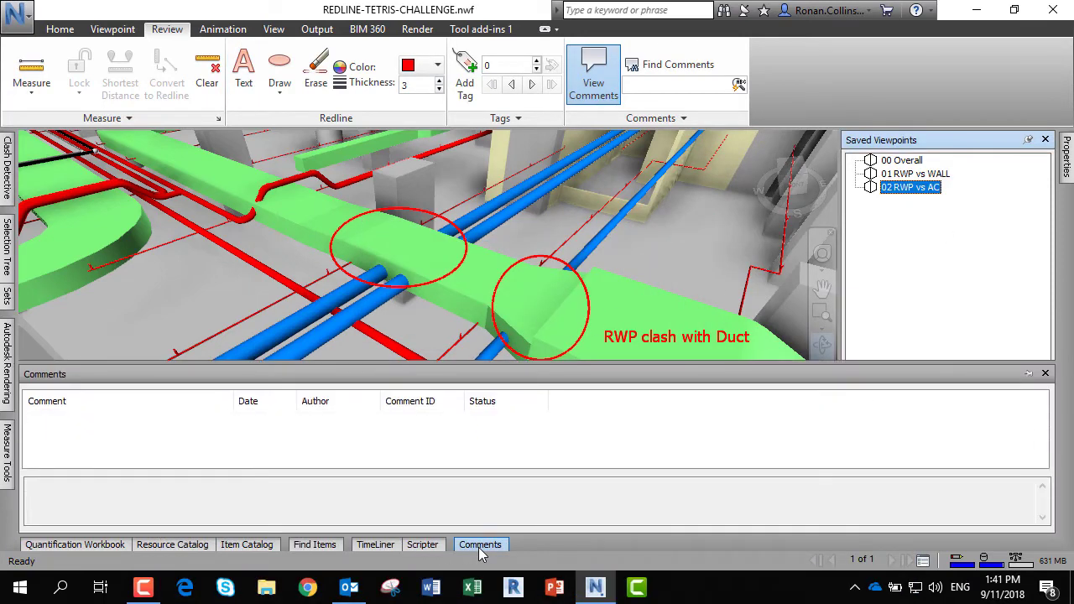
{"action": "right_click", "coordinate": [62, 419]}
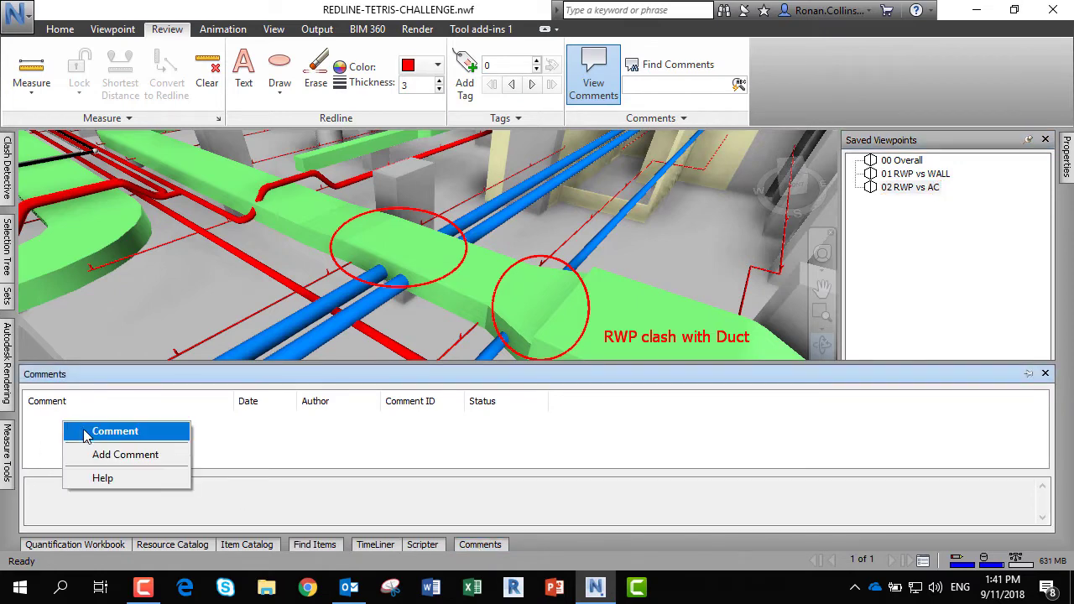
{"action": "left_click", "coordinate": [107, 455]}
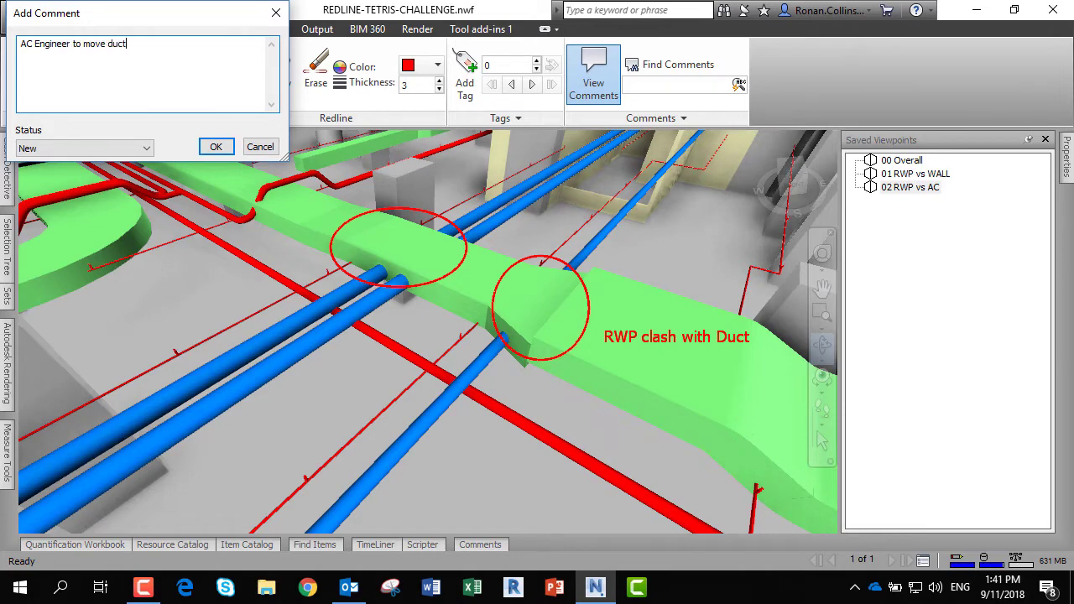
{"action": "type", "text": "AC Engineer to move duct lower to avoid pip"}
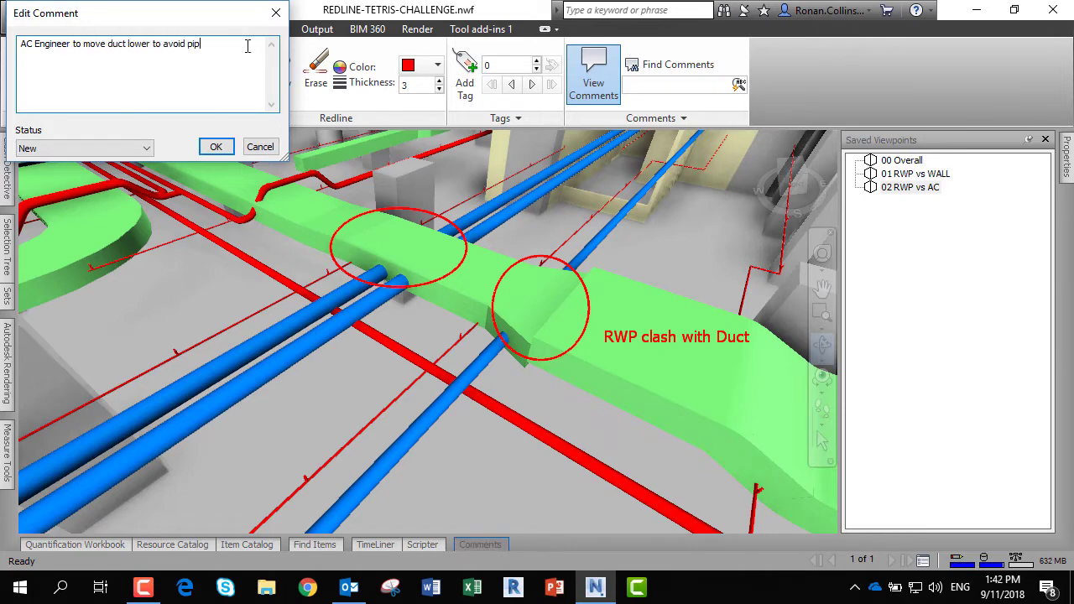
{"action": "type", "text": "es"}
{"action": "left_click", "coordinate": [215, 146]}
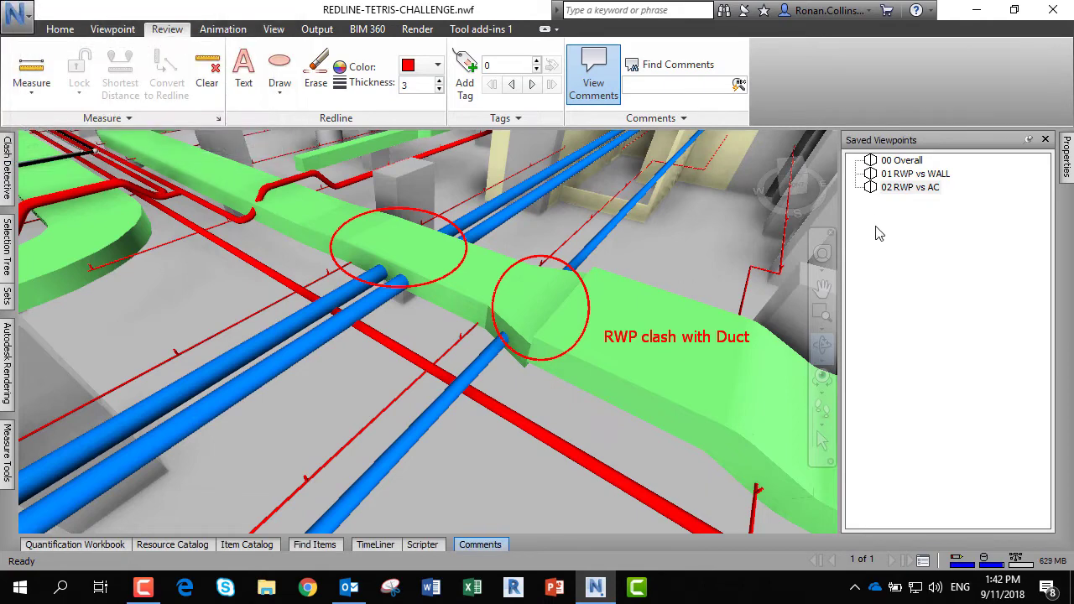
Step: Search all comments for "pipe" and enlarge the Find Comments window to show its results
{"action": "left_click", "coordinate": [671, 84]}
{"action": "key", "text": "Return"}
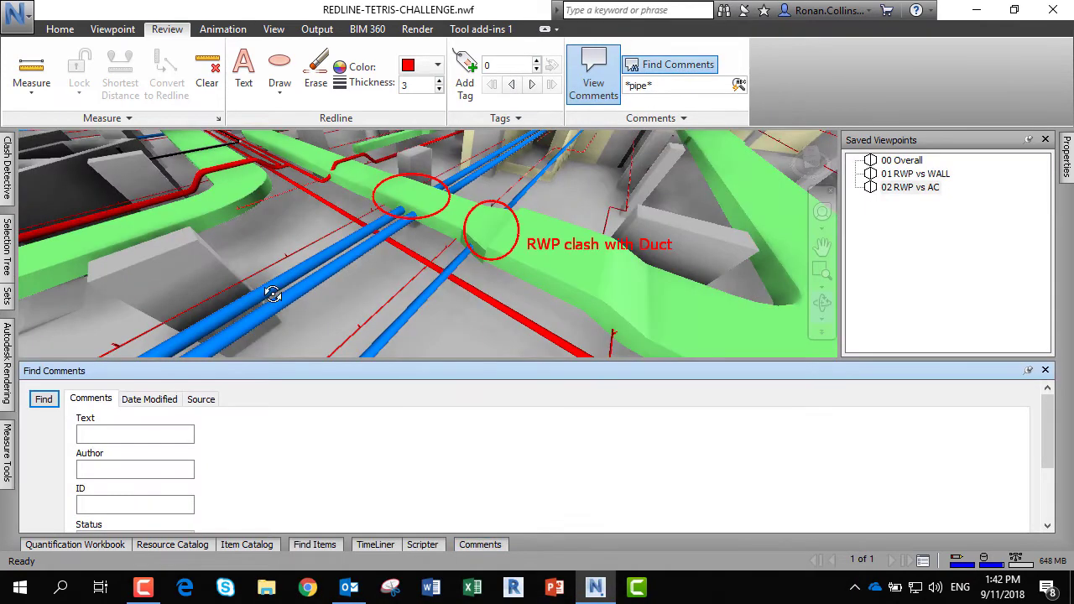
{"action": "left_click_drag", "start_coordinate": [235, 229], "coordinate": [235, 222]}
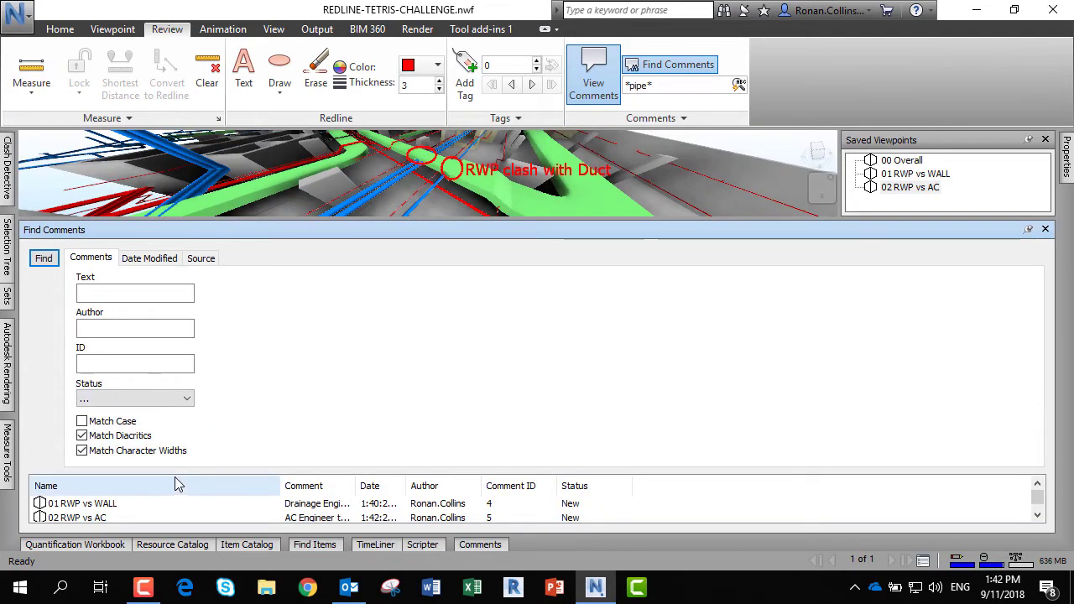
Step: Review the comment source options, then go to the 02 RWP vs AC and 01 RWP vs WALL viewpoints from the search results
{"action": "left_click", "coordinate": [200, 258]}
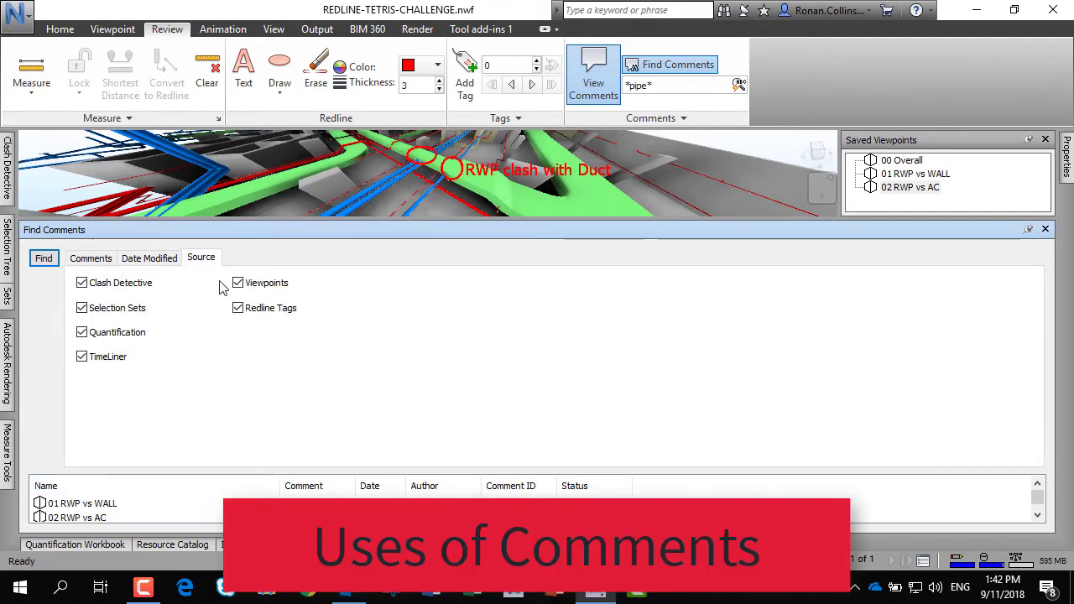
{"action": "left_click", "coordinate": [109, 517]}
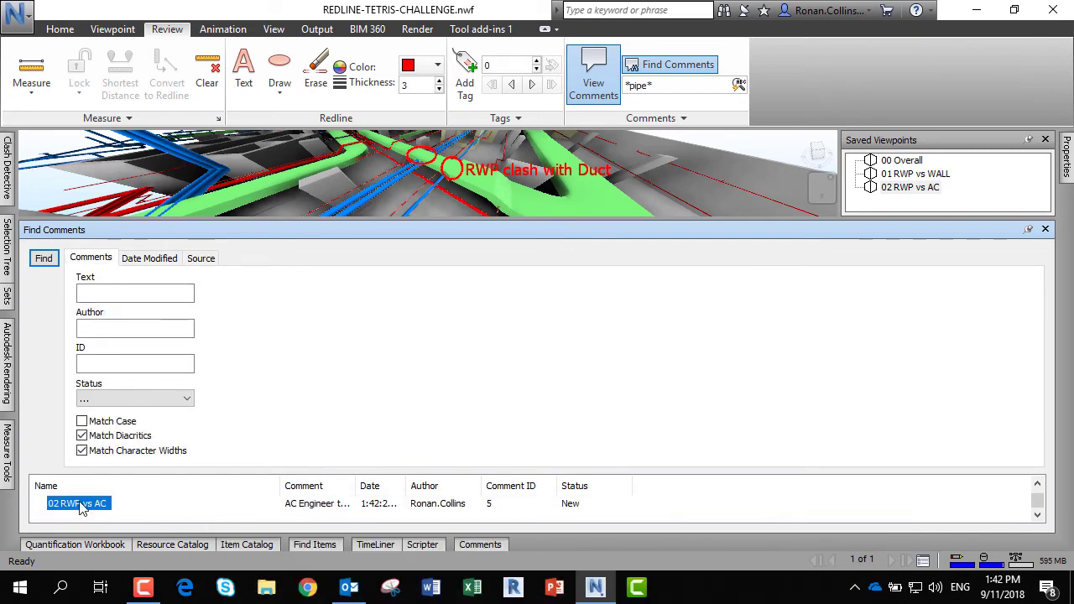
{"action": "scroll", "coordinate": [82, 507], "scroll_direction": "up", "scroll_amount": 1}
{"action": "left_click", "coordinate": [82, 503]}
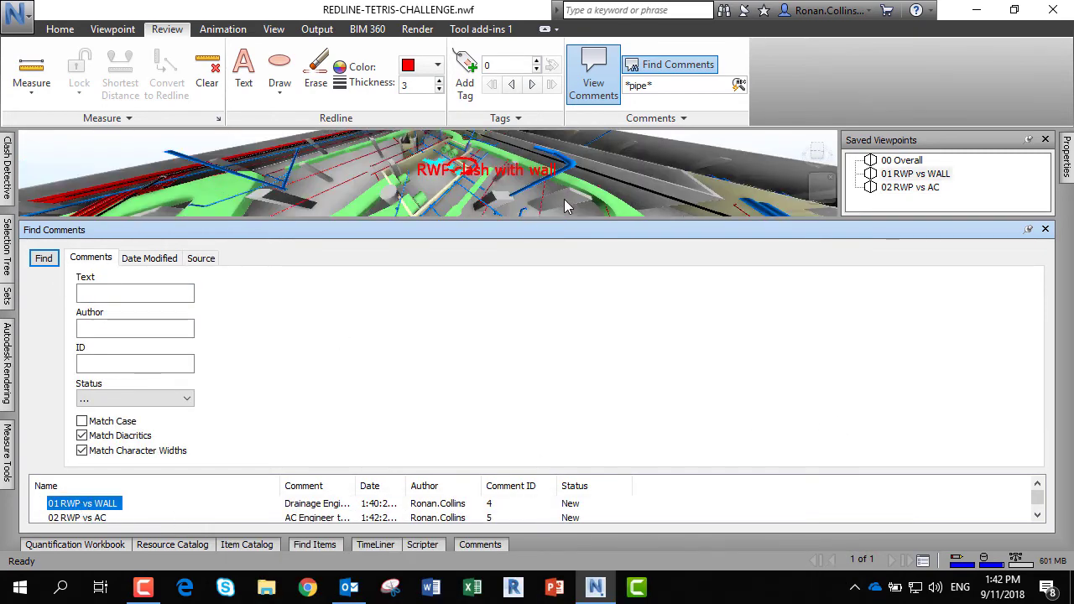